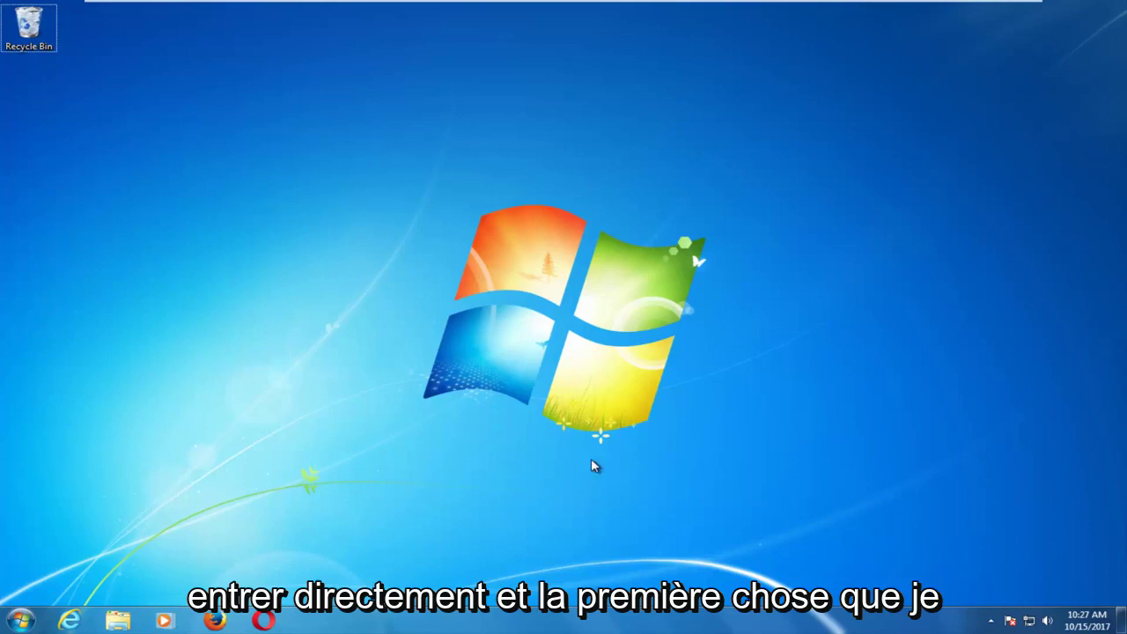
Search the Start menu for 'device manager' and launch Device Manager from the results.
{"action": "left_click", "coordinate": [6, 624]}
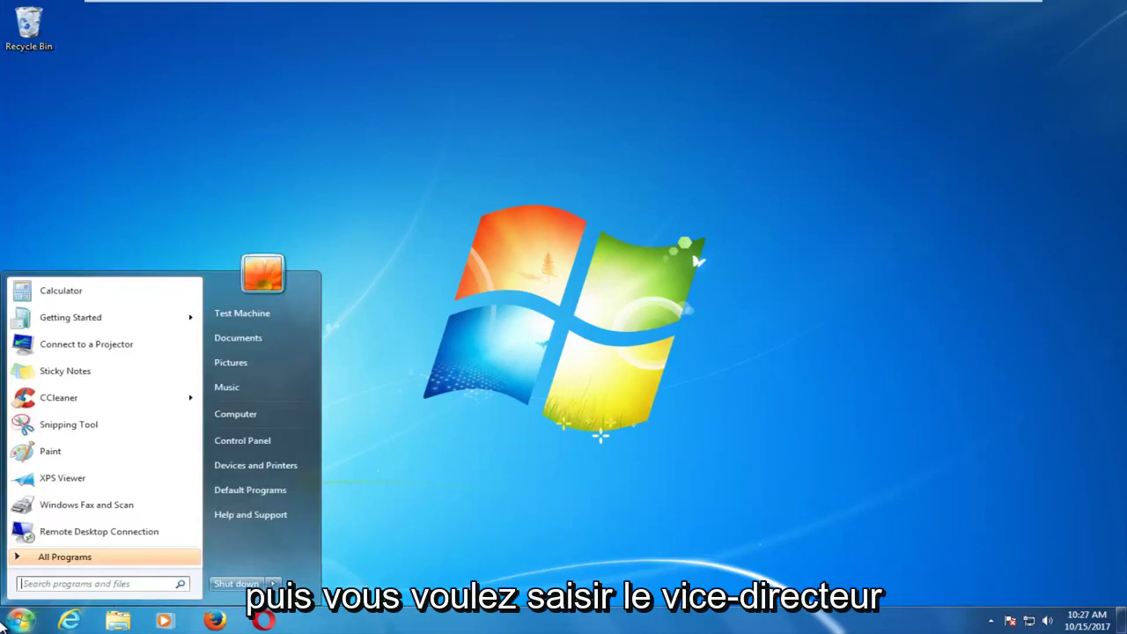
{"action": "type", "text": "device manager"}
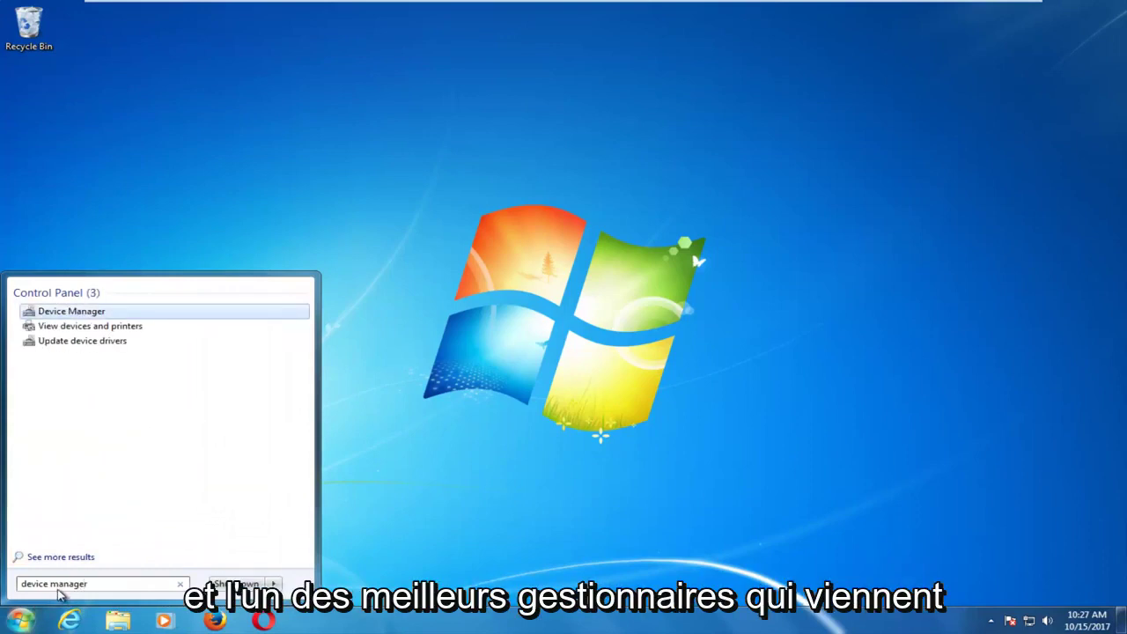
{"action": "left_click", "coordinate": [72, 312]}
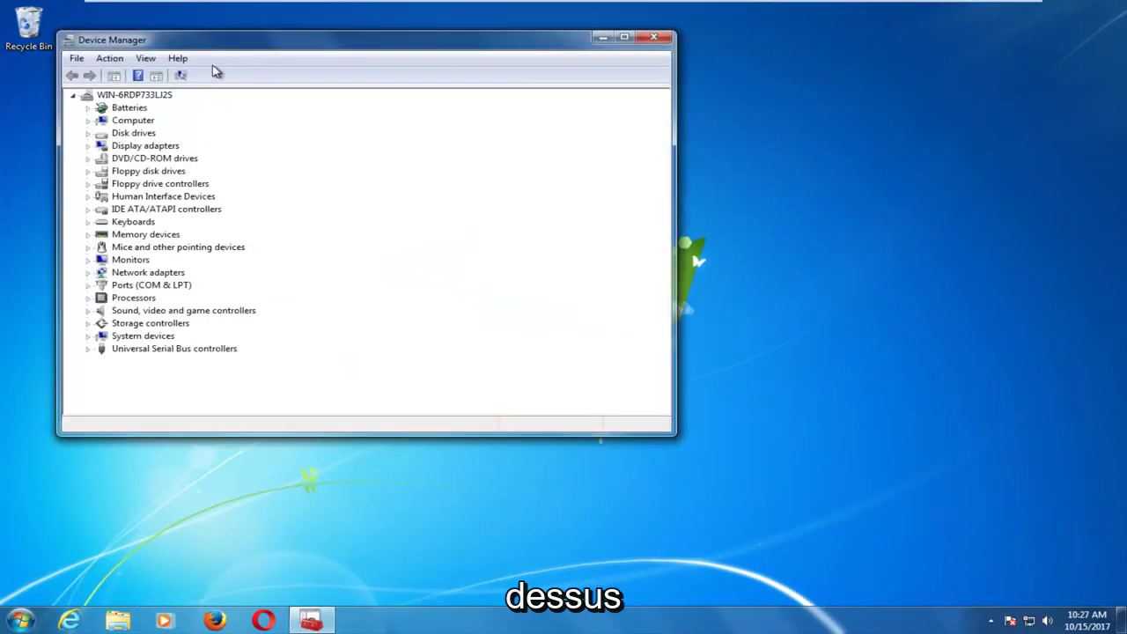
Move and enlarge the Device Manager window, then expand Keyboards and select Standard PS/2 Keyboard.
{"action": "left_click_drag", "start_coordinate": [219, 43], "coordinate": [345, 50]}
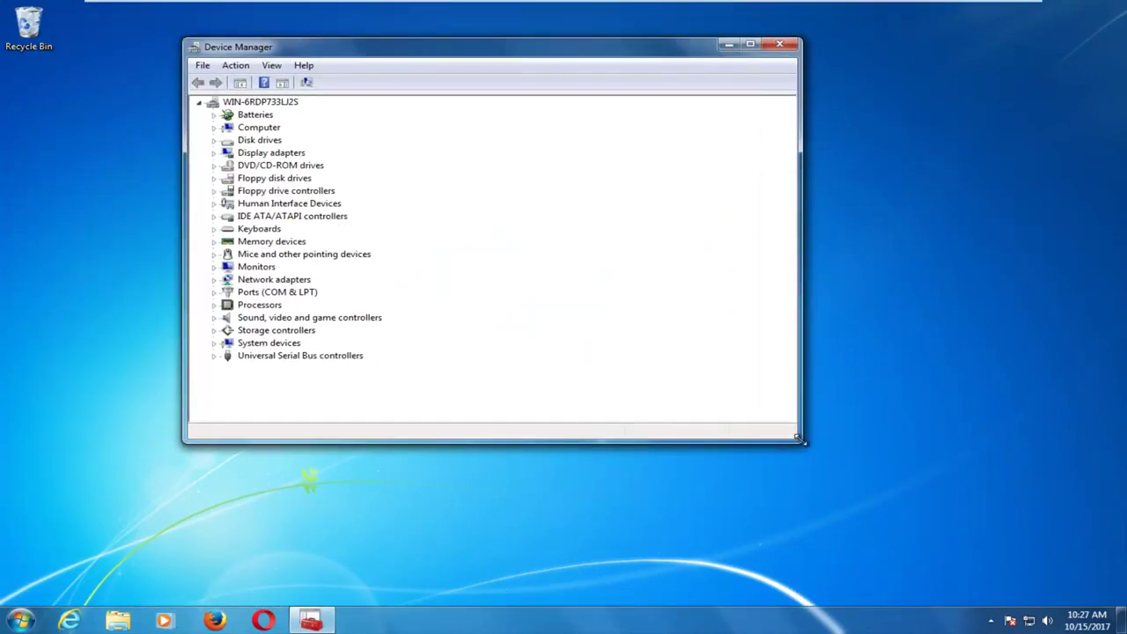
{"action": "left_click_drag", "start_coordinate": [800, 440], "coordinate": [919, 526]}
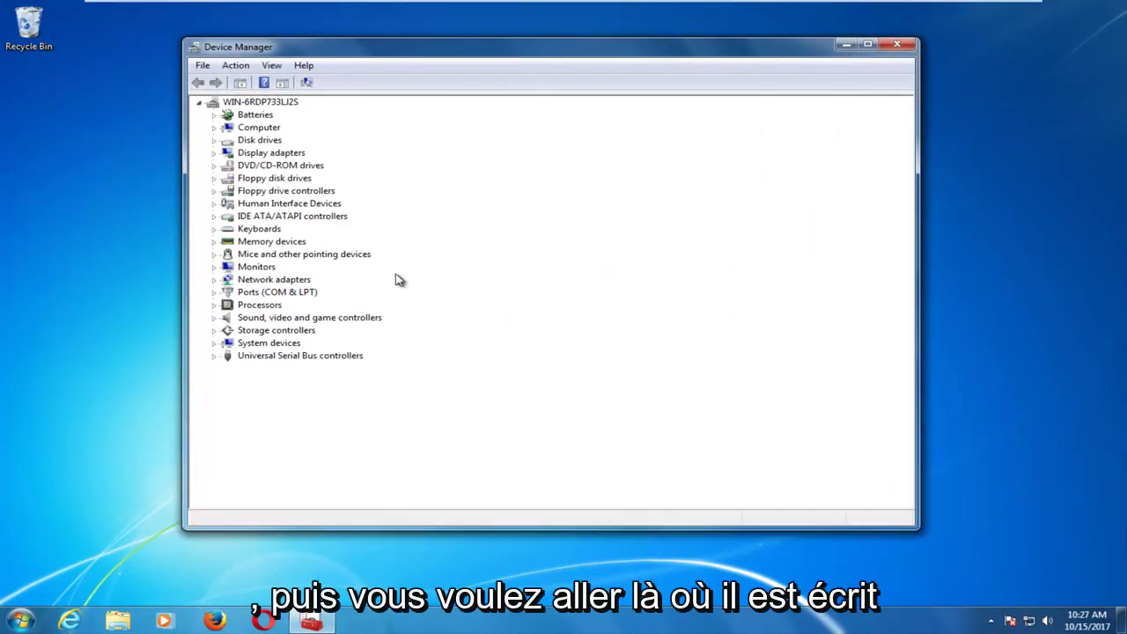
{"action": "left_click", "coordinate": [242, 231]}
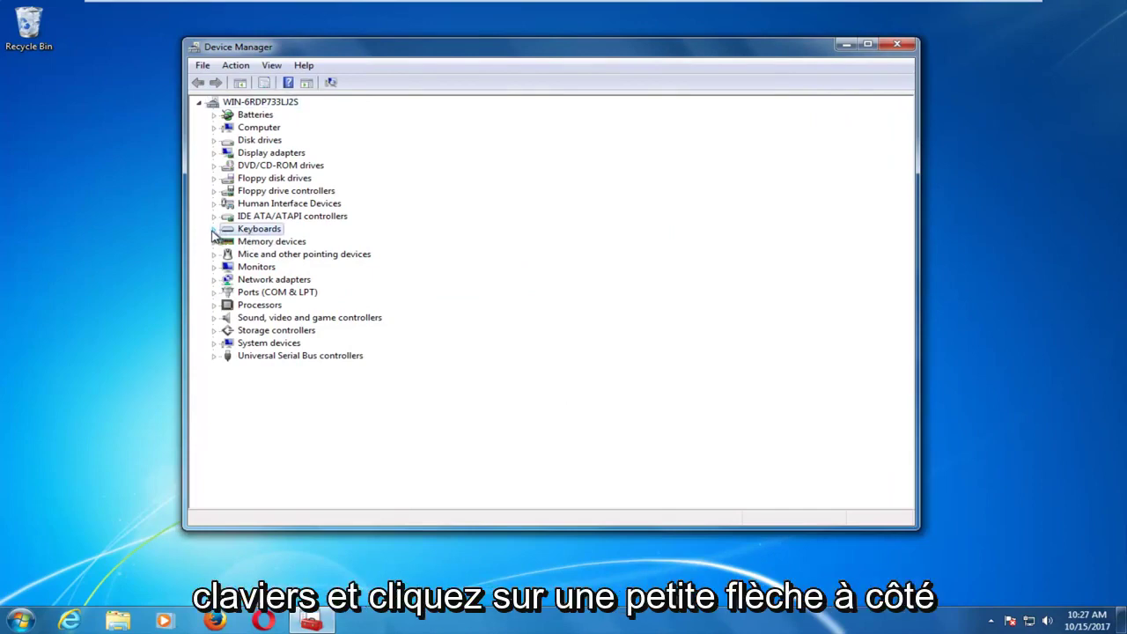
{"action": "left_click", "coordinate": [214, 229]}
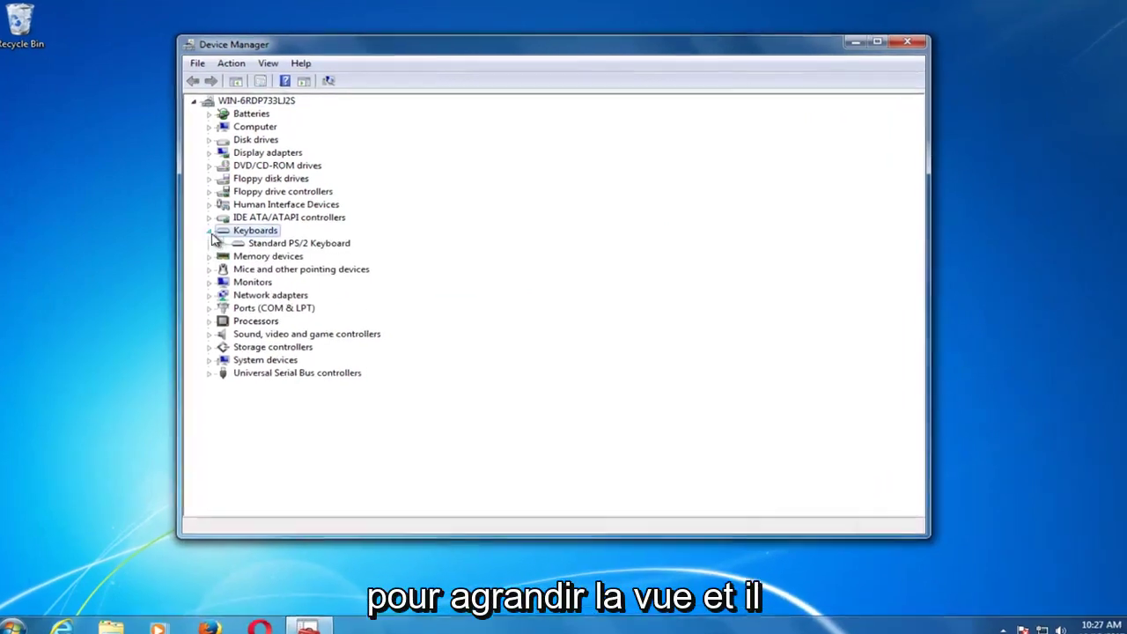
{"action": "left_click", "coordinate": [276, 244]}
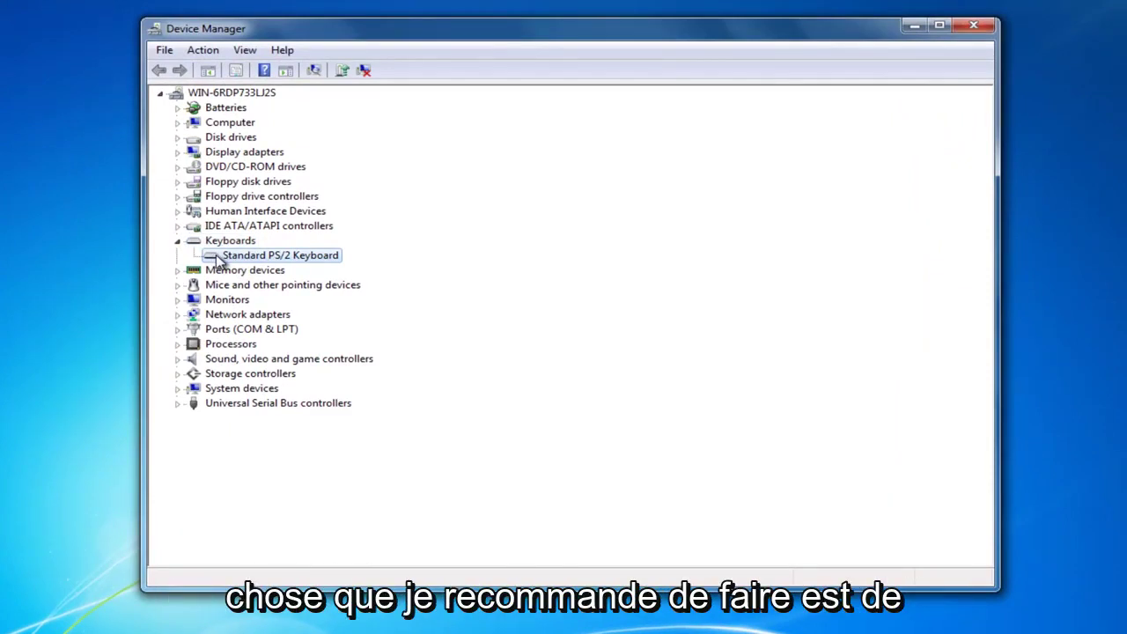
Have Windows search automatically for updated Standard PS/2 Keyboard driver software.
{"action": "right_click", "coordinate": [219, 261]}
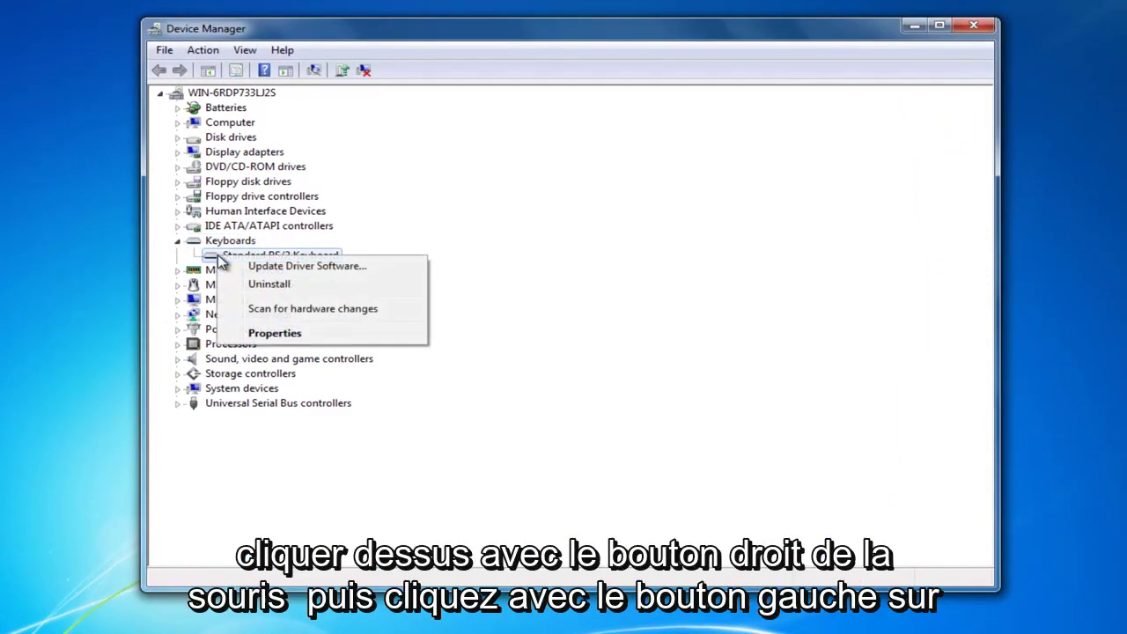
{"action": "left_click", "coordinate": [272, 265]}
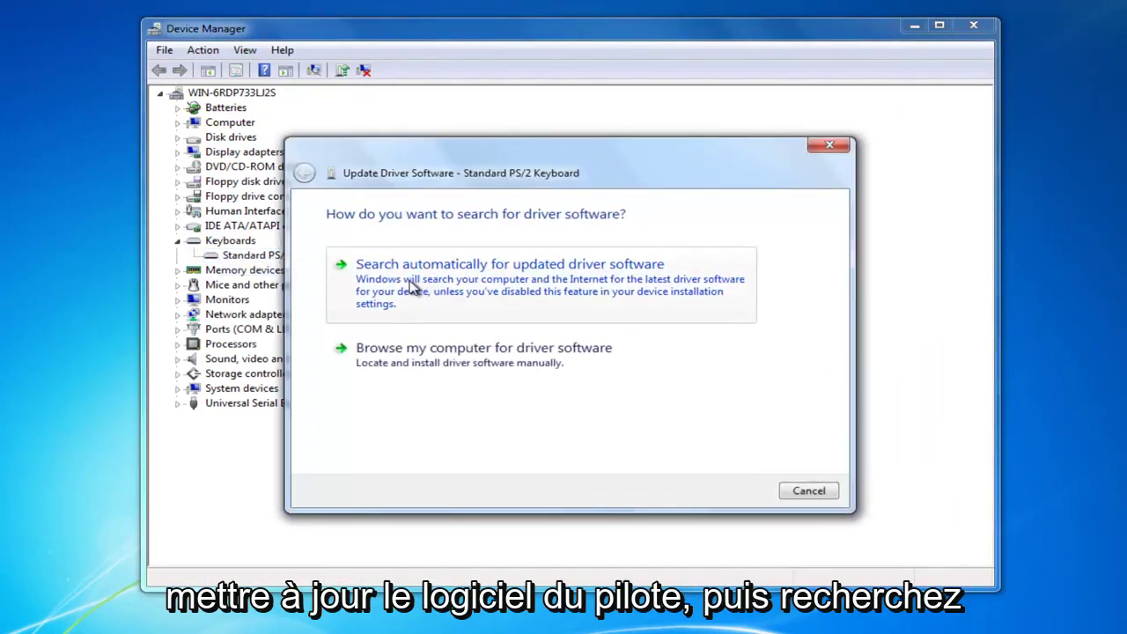
{"action": "left_click", "coordinate": [577, 290]}
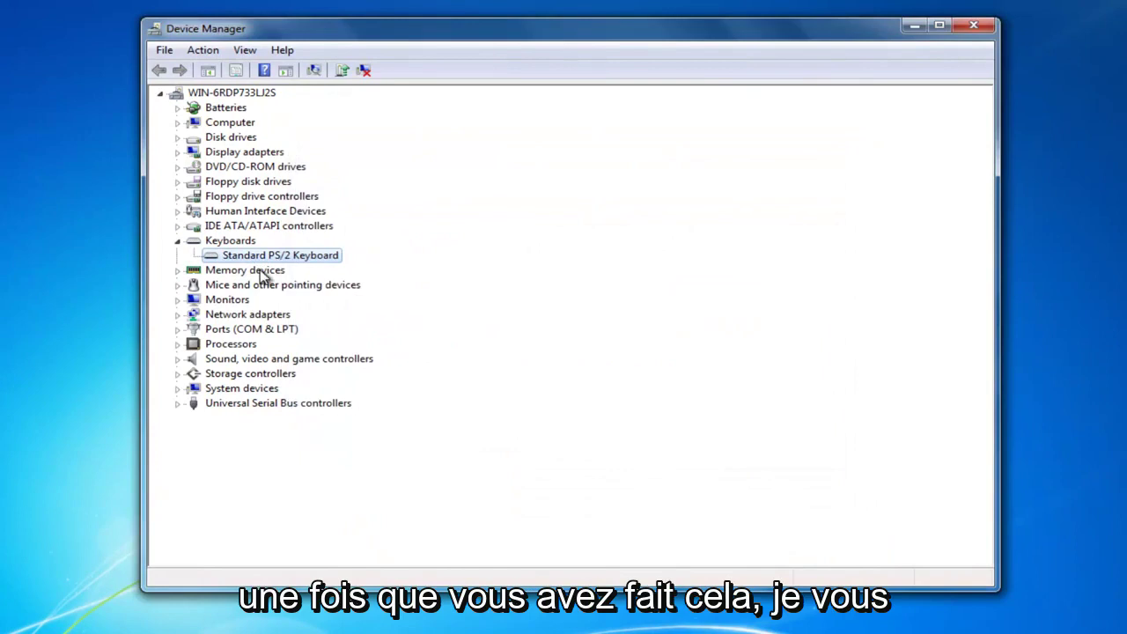
{"action": "right_click", "coordinate": [264, 257]}
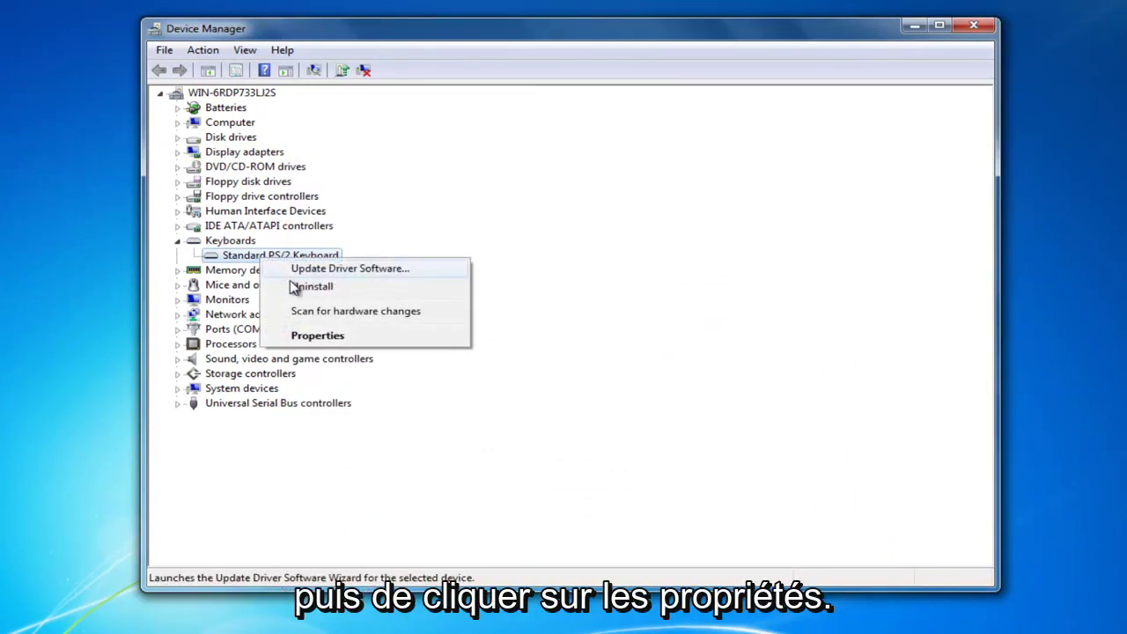
{"action": "left_click", "coordinate": [303, 335]}
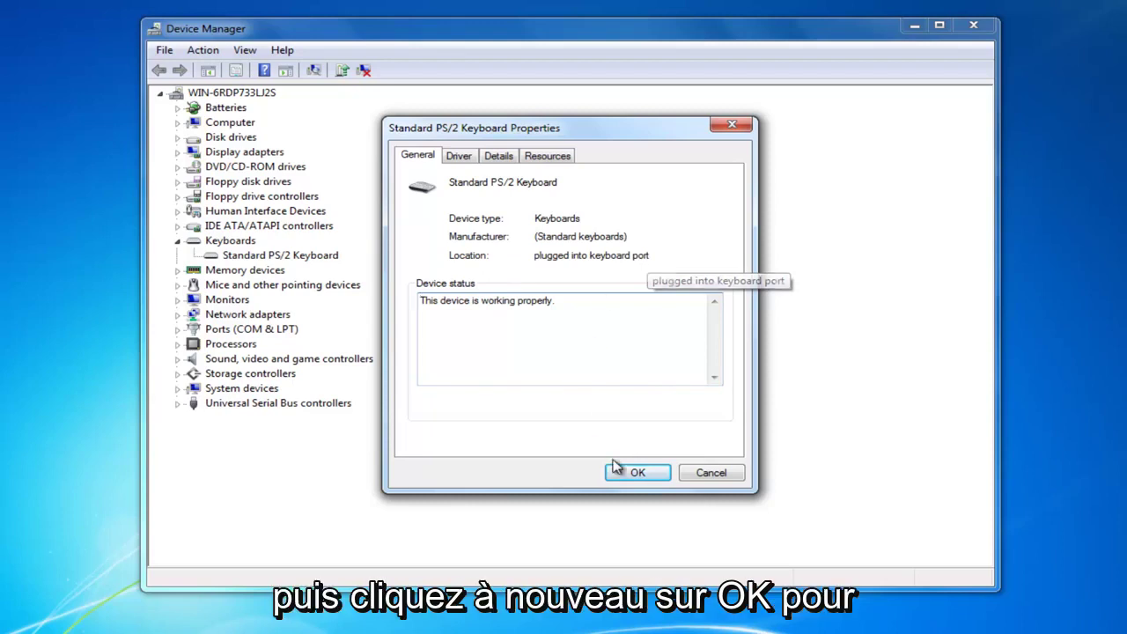
{"action": "left_click", "coordinate": [636, 480]}
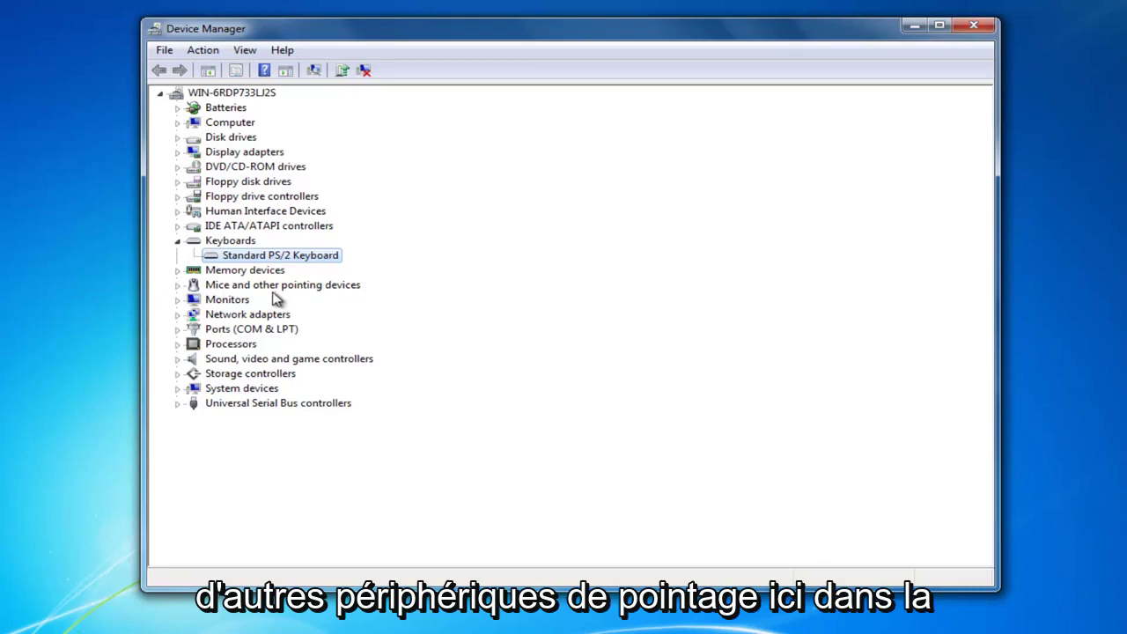
Run an automatic driver update search for the VMware Pointing Device, then dismiss the wizard.
{"action": "left_click", "coordinate": [177, 286]}
{"action": "left_click", "coordinate": [270, 302]}
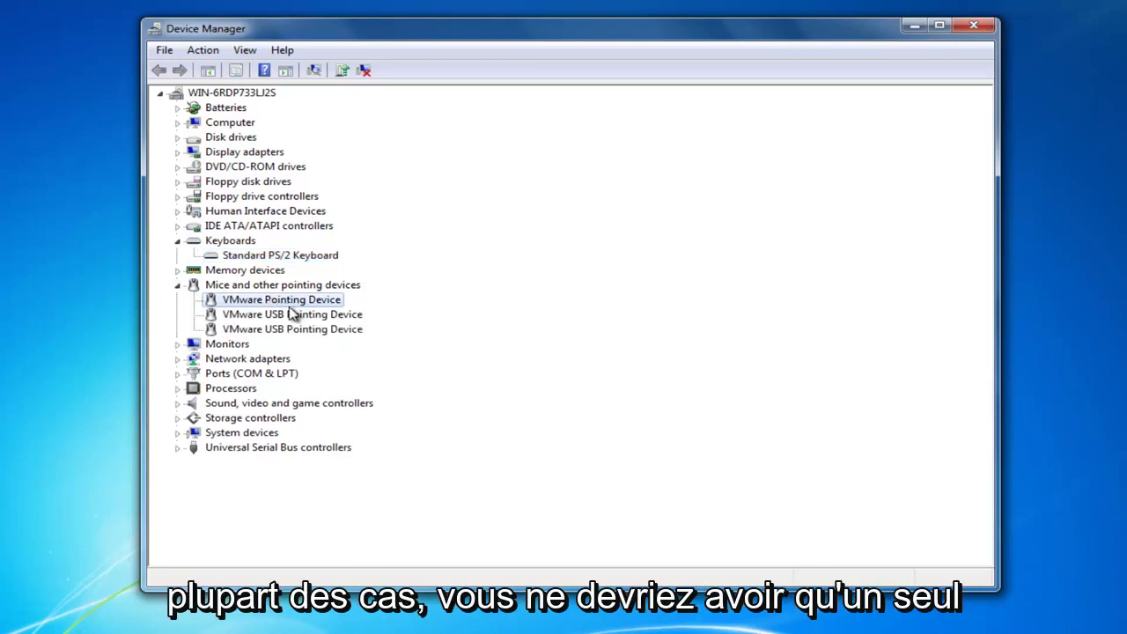
{"action": "right_click", "coordinate": [239, 301]}
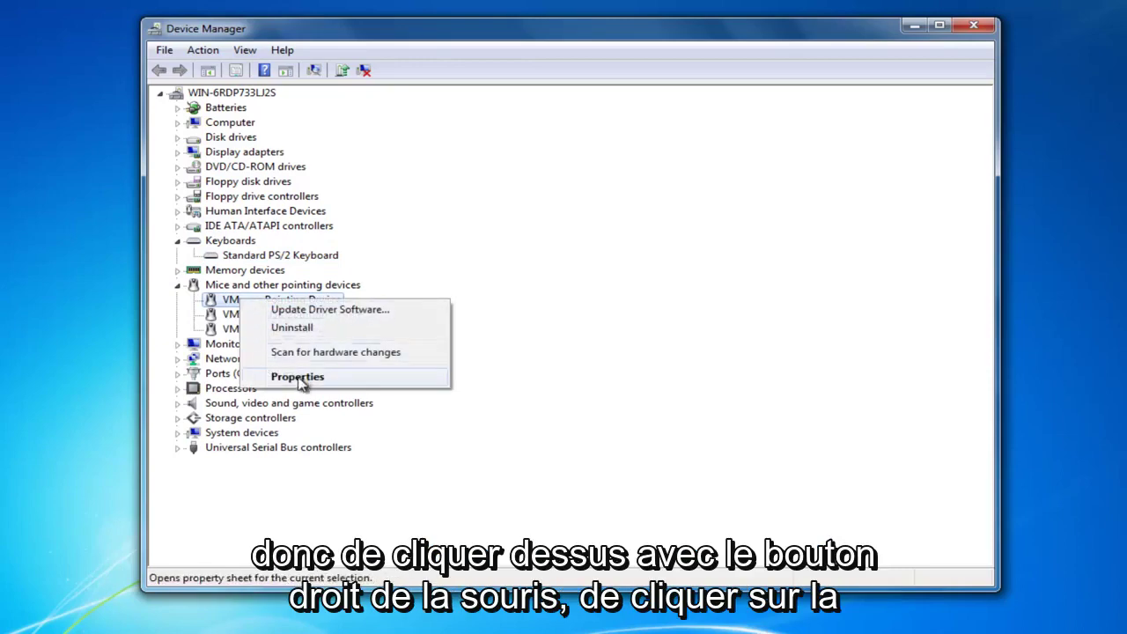
{"action": "left_click", "coordinate": [299, 310]}
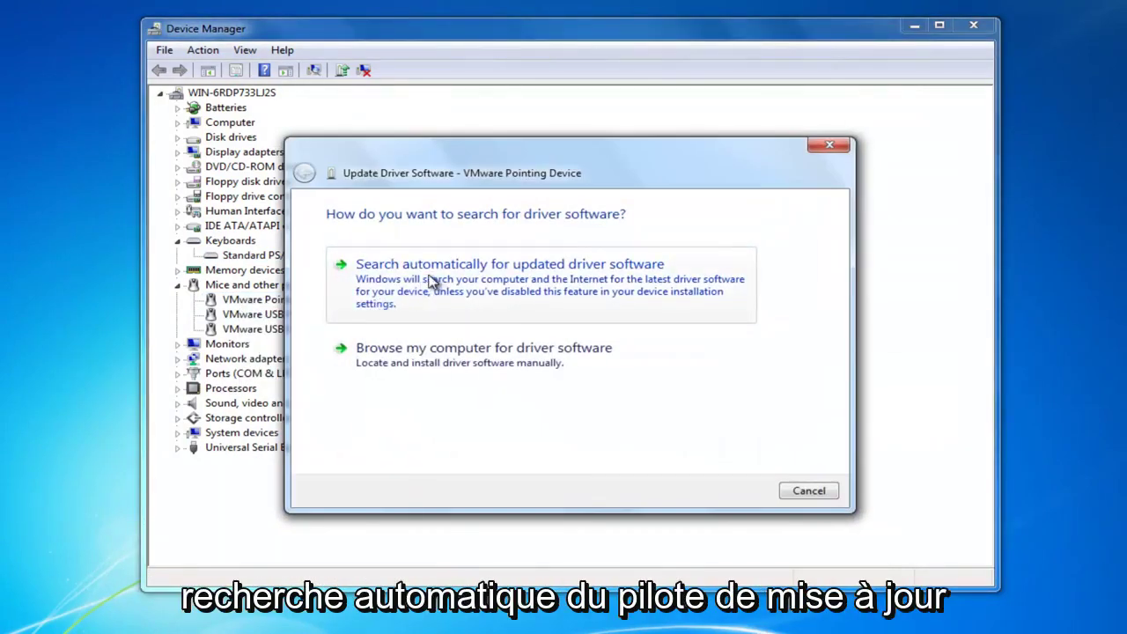
{"action": "left_click", "coordinate": [431, 280]}
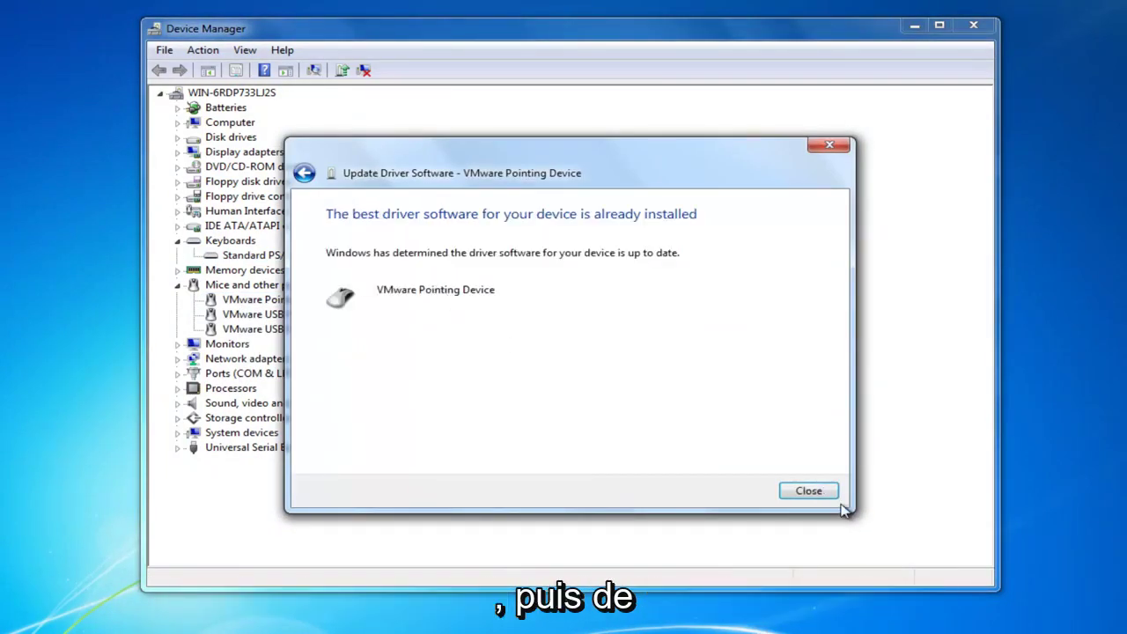
{"action": "key", "text": "Escape"}
{"action": "right_click", "coordinate": [260, 303]}
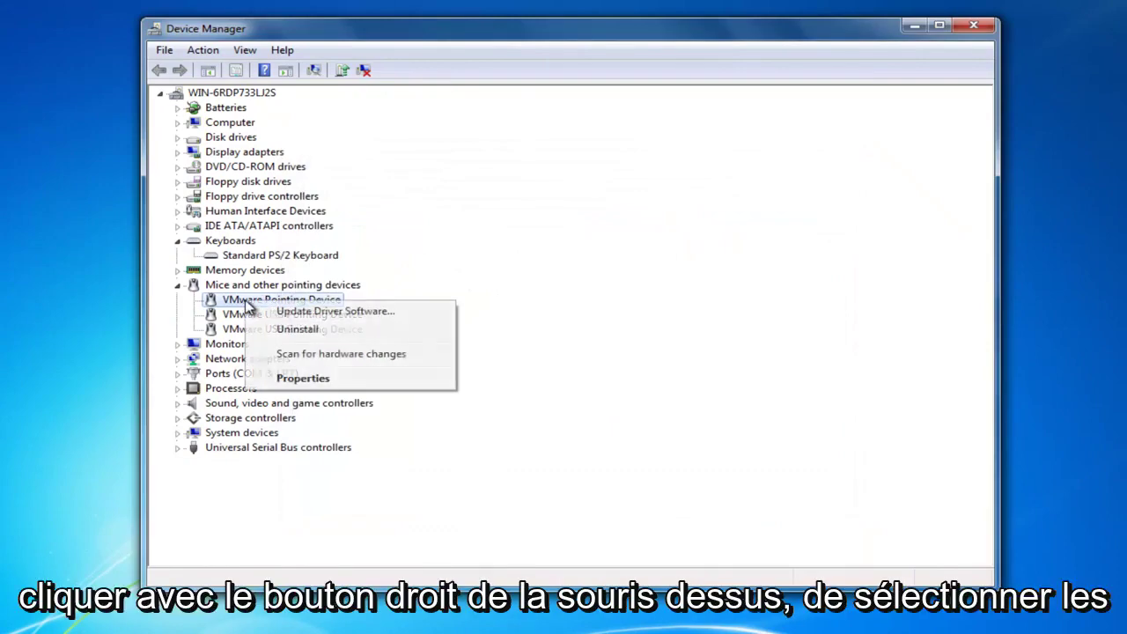
{"action": "left_click", "coordinate": [308, 386]}
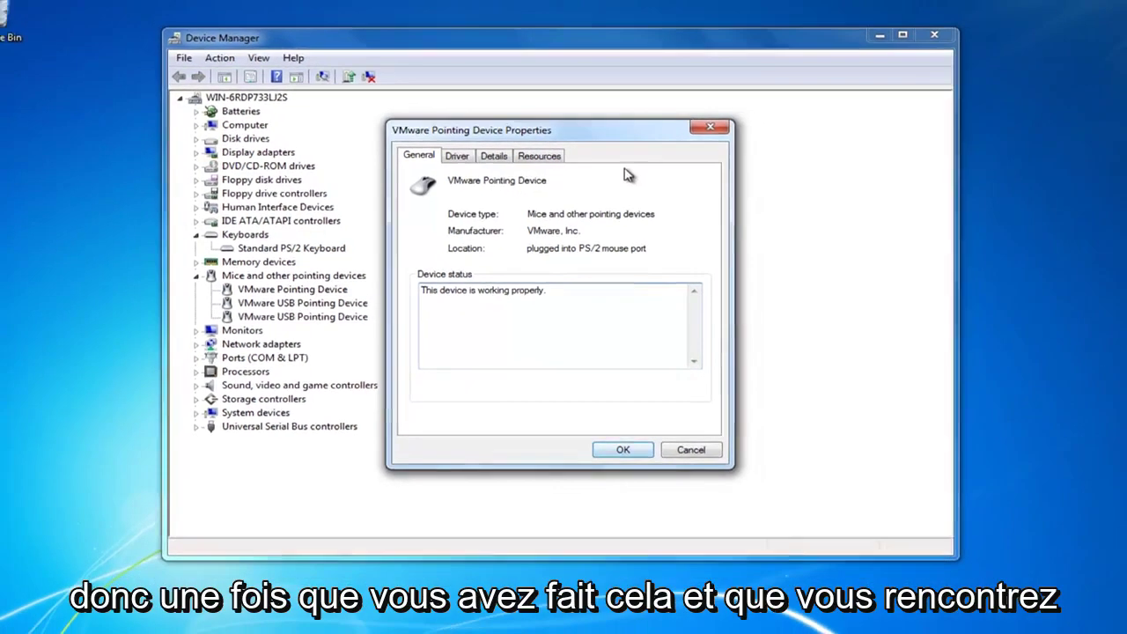
Close Device Manager and open Power Options through a Start menu search for 'power options'.
{"action": "left_click", "coordinate": [710, 127]}
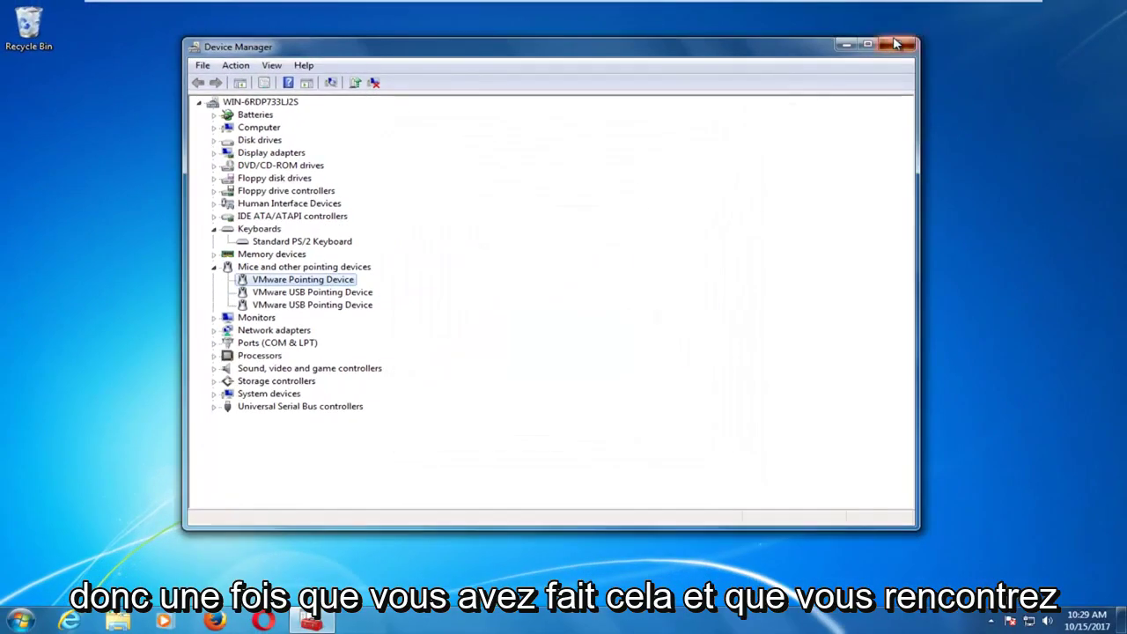
{"action": "left_click", "coordinate": [935, 34]}
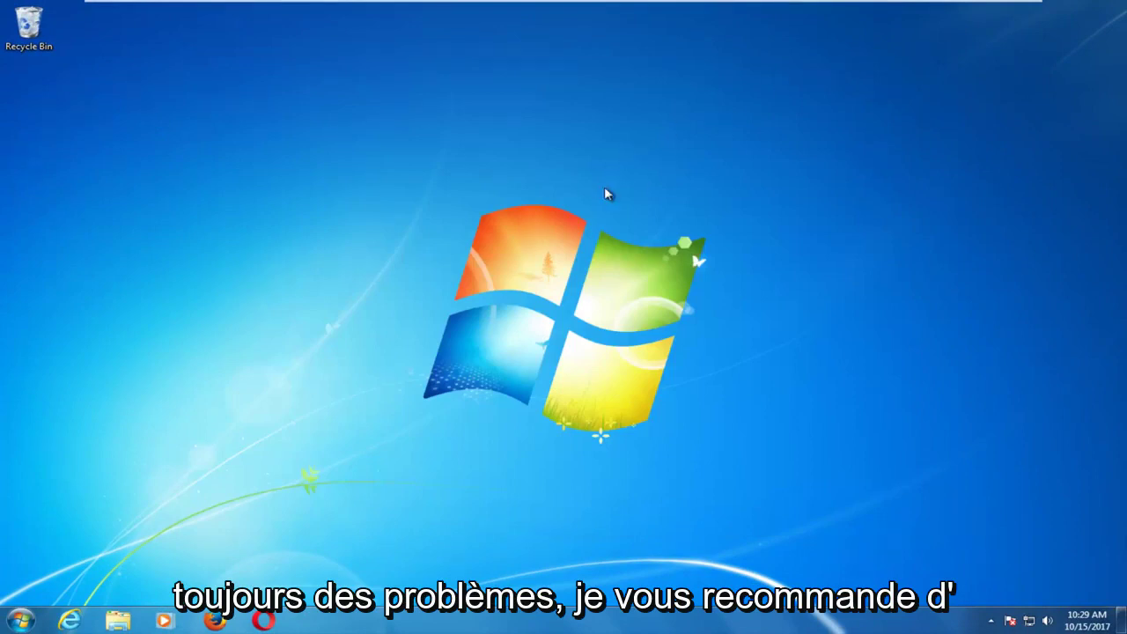
{"action": "left_click", "coordinate": [19, 620]}
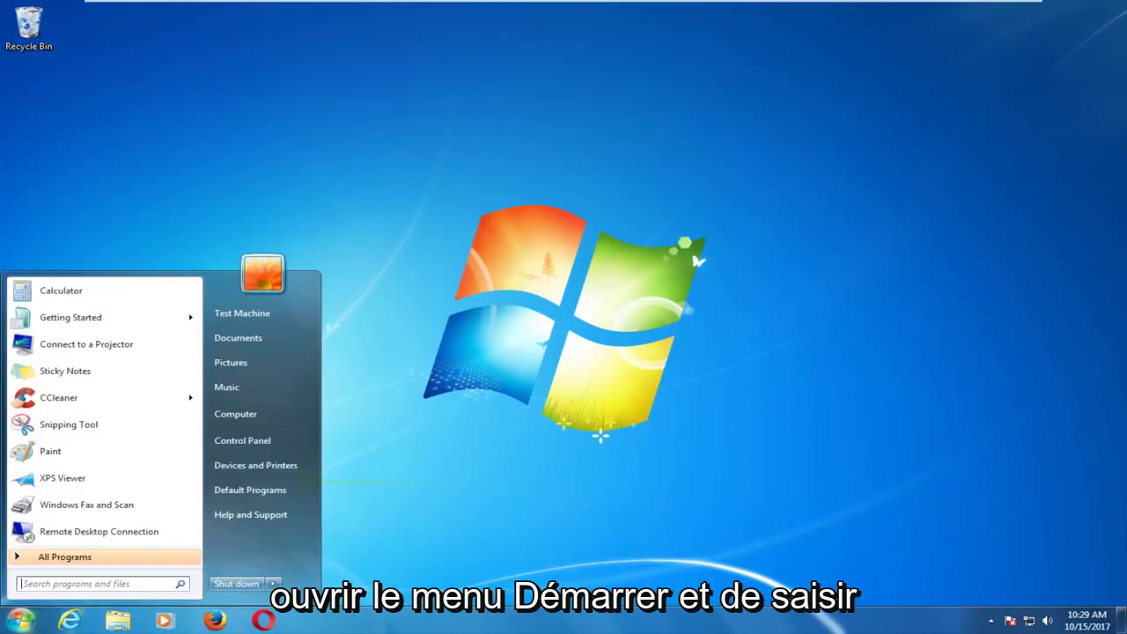
{"action": "type", "text": "power o"}
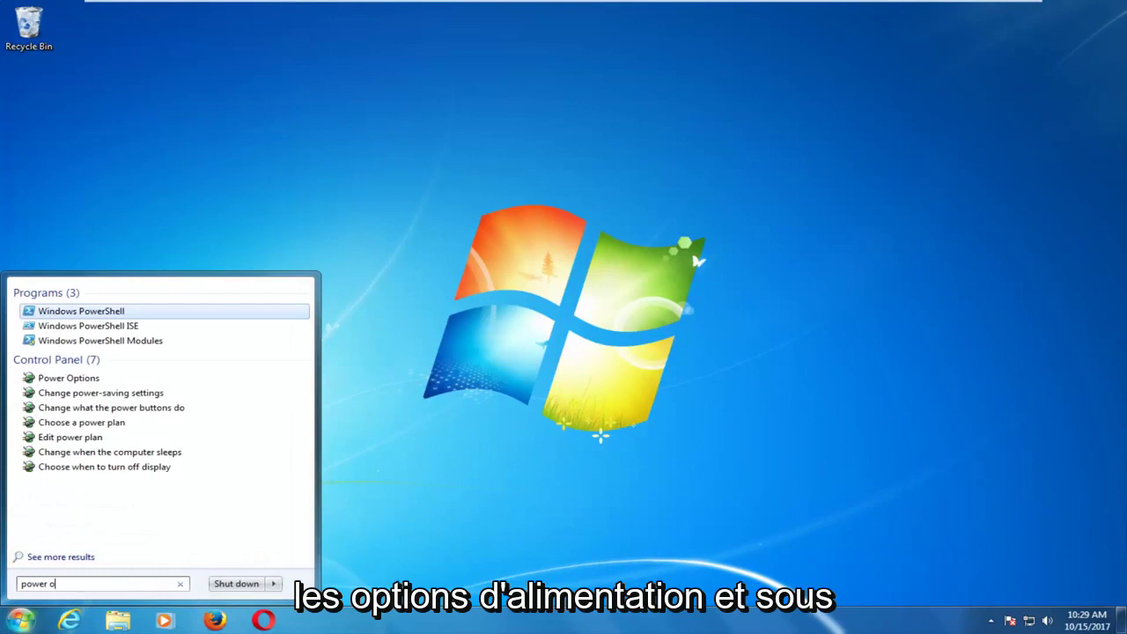
{"action": "type", "text": "ptions"}
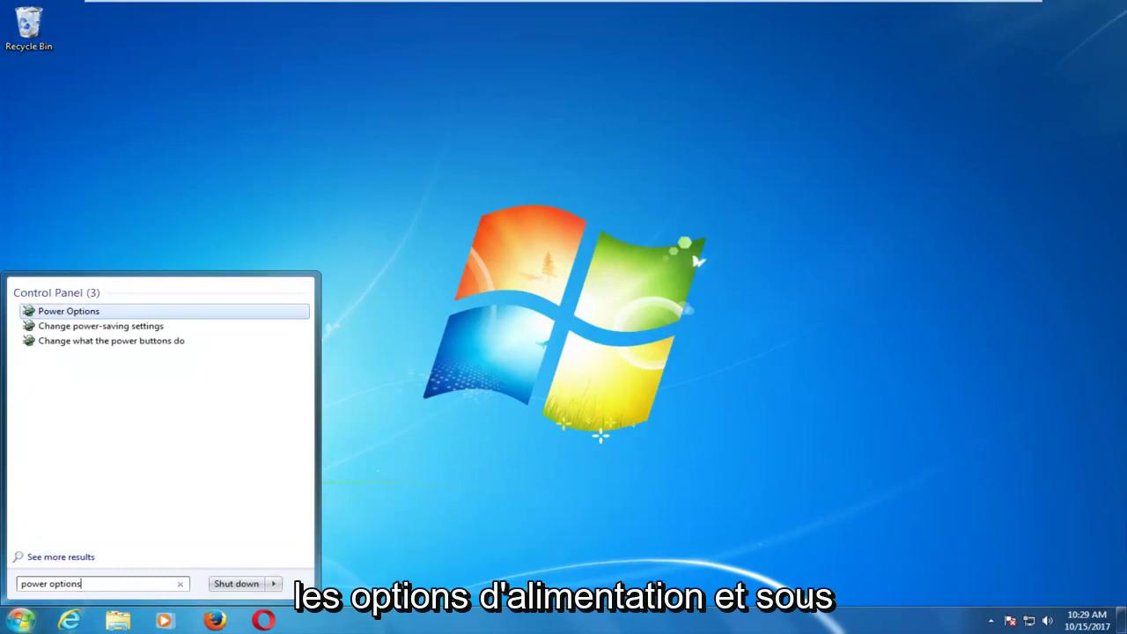
{"action": "left_click", "coordinate": [69, 314]}
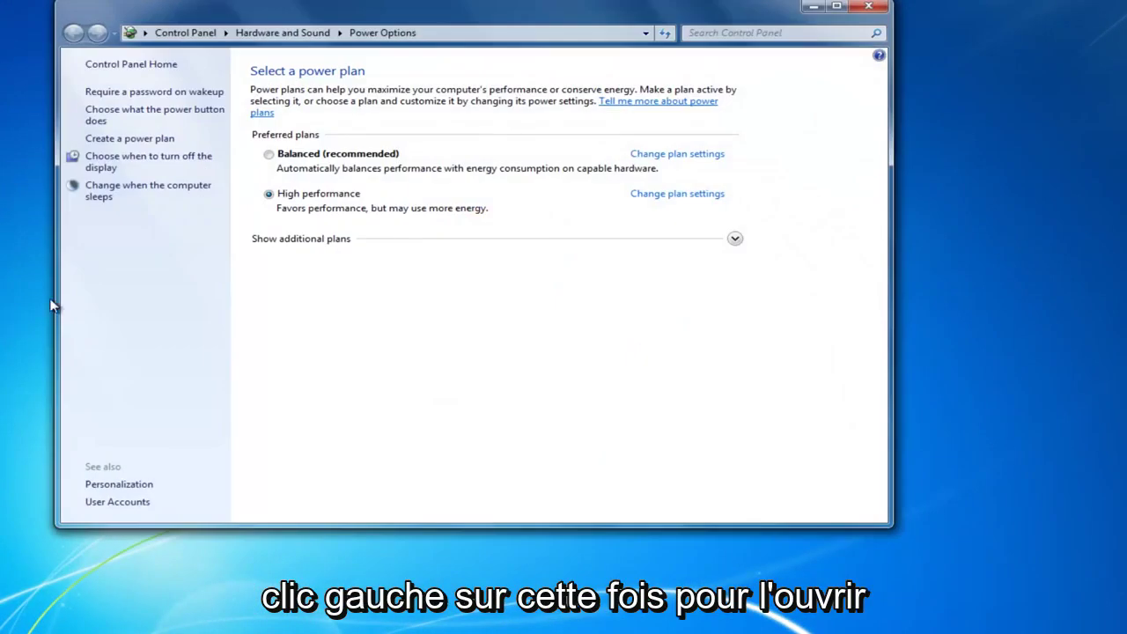
Open Change plan settings for High performance, then its advanced power settings.
{"action": "left_click_drag", "start_coordinate": [492, 12], "coordinate": [573, 47]}
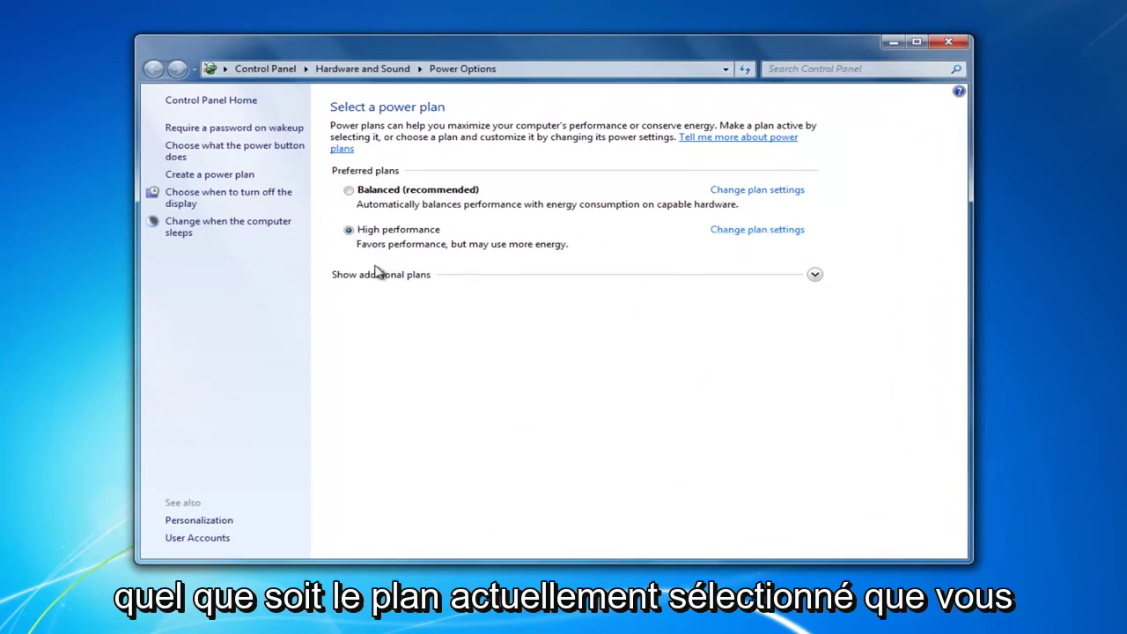
{"action": "left_click", "coordinate": [731, 231]}
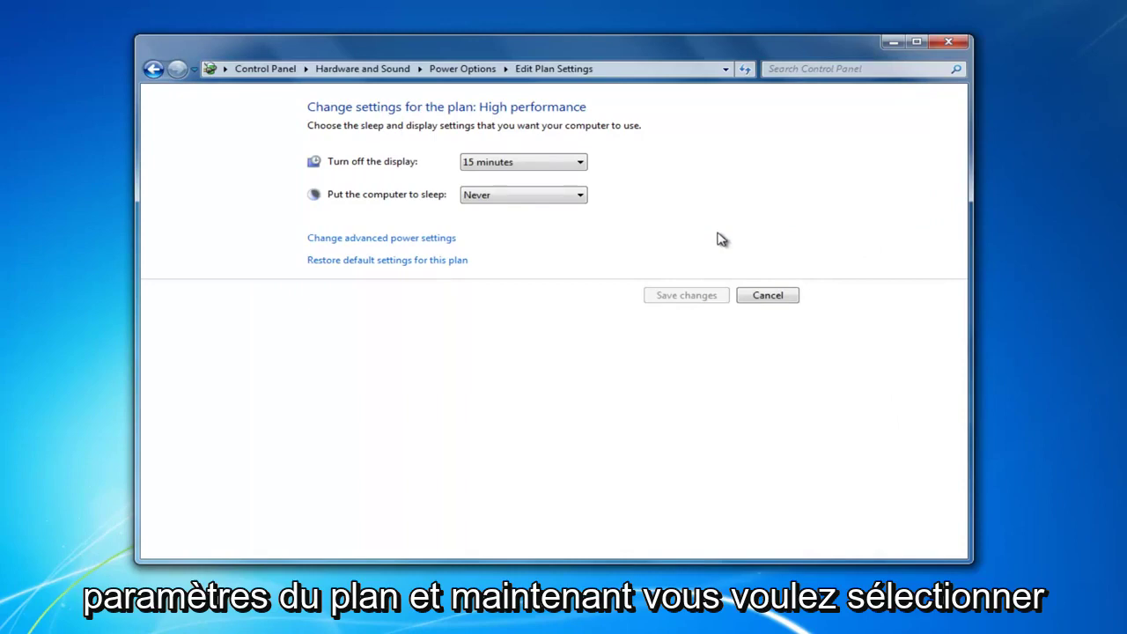
{"action": "left_click", "coordinate": [395, 238]}
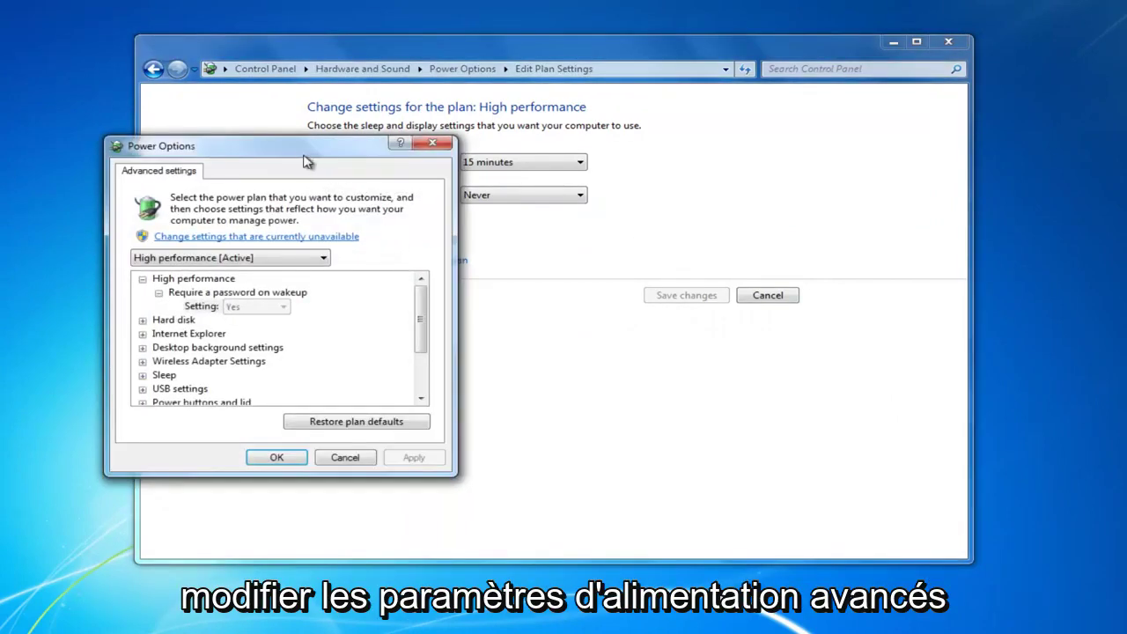
Expand Sleep > Sleep after and set it to 60 minutes.
{"action": "left_click_drag", "start_coordinate": [305, 161], "coordinate": [555, 153]}
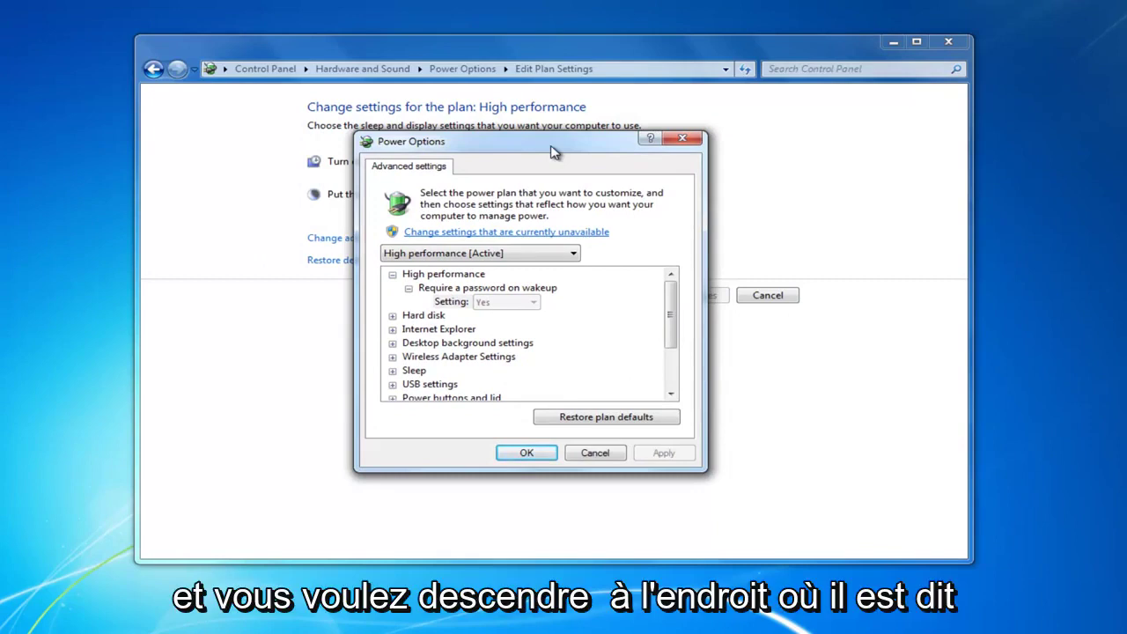
{"action": "left_click_drag", "start_coordinate": [673, 314], "coordinate": [674, 336]}
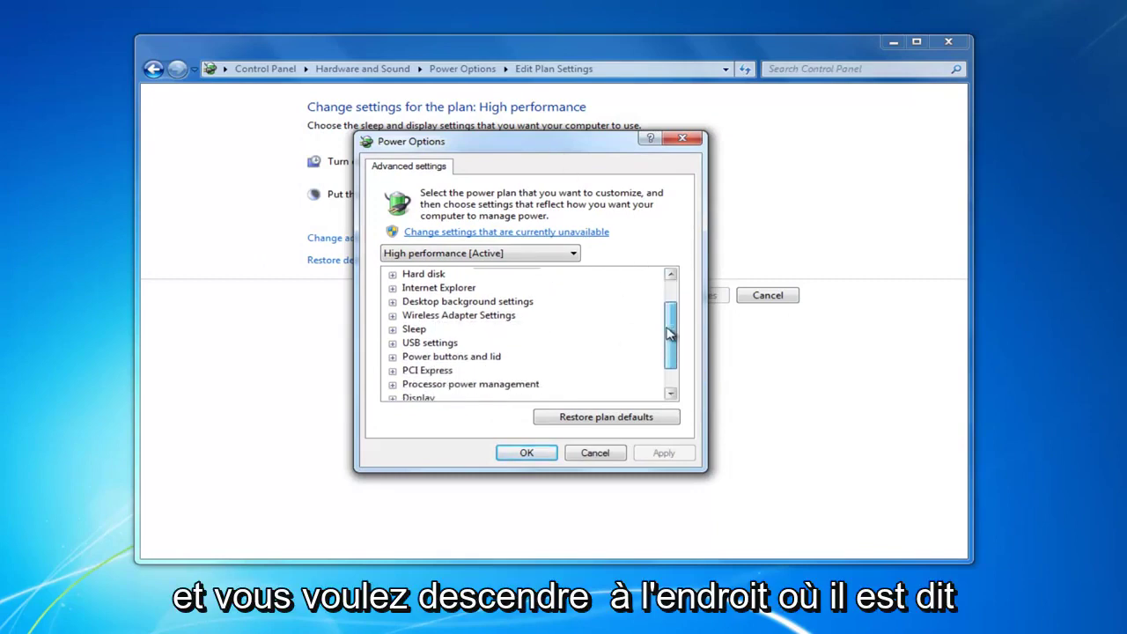
{"action": "left_click", "coordinate": [393, 330]}
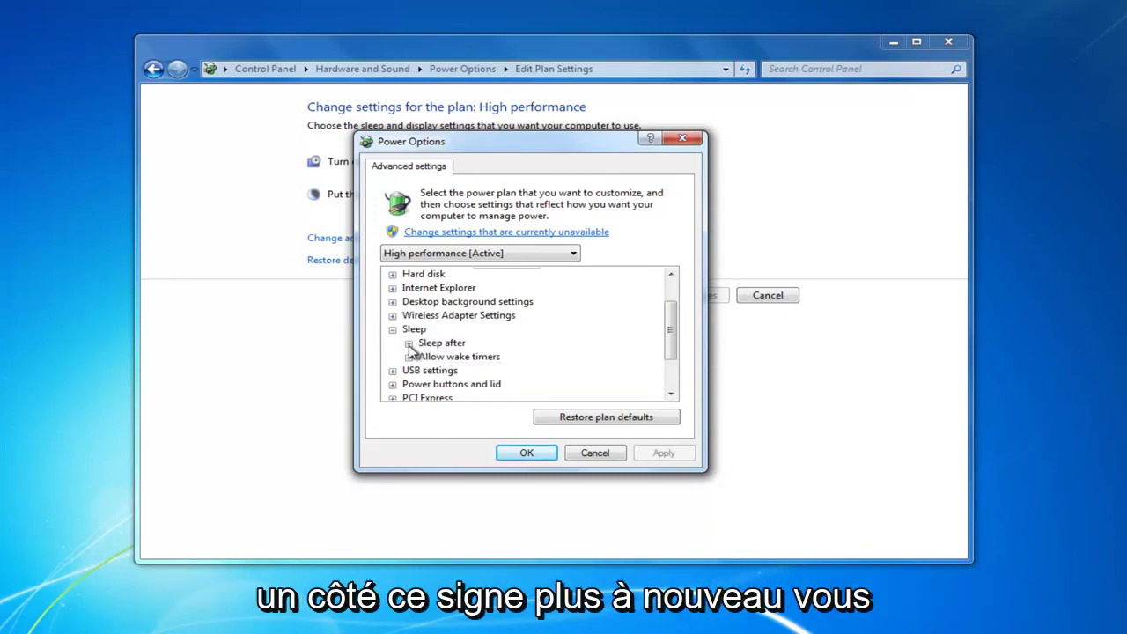
{"action": "left_click", "coordinate": [409, 344]}
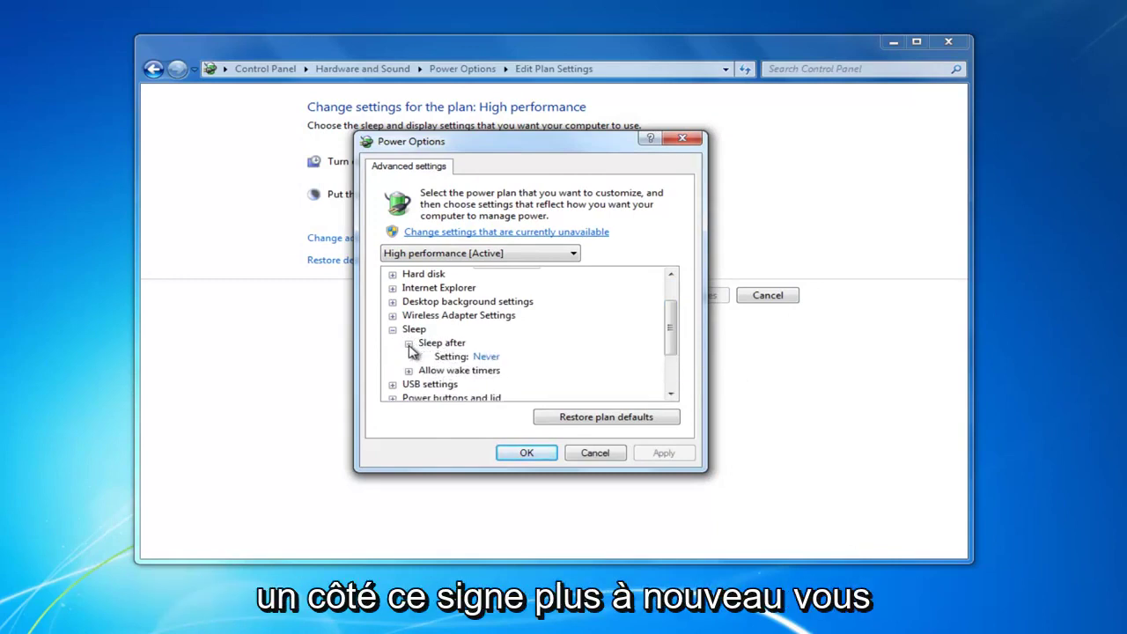
{"action": "left_click", "coordinate": [485, 358]}
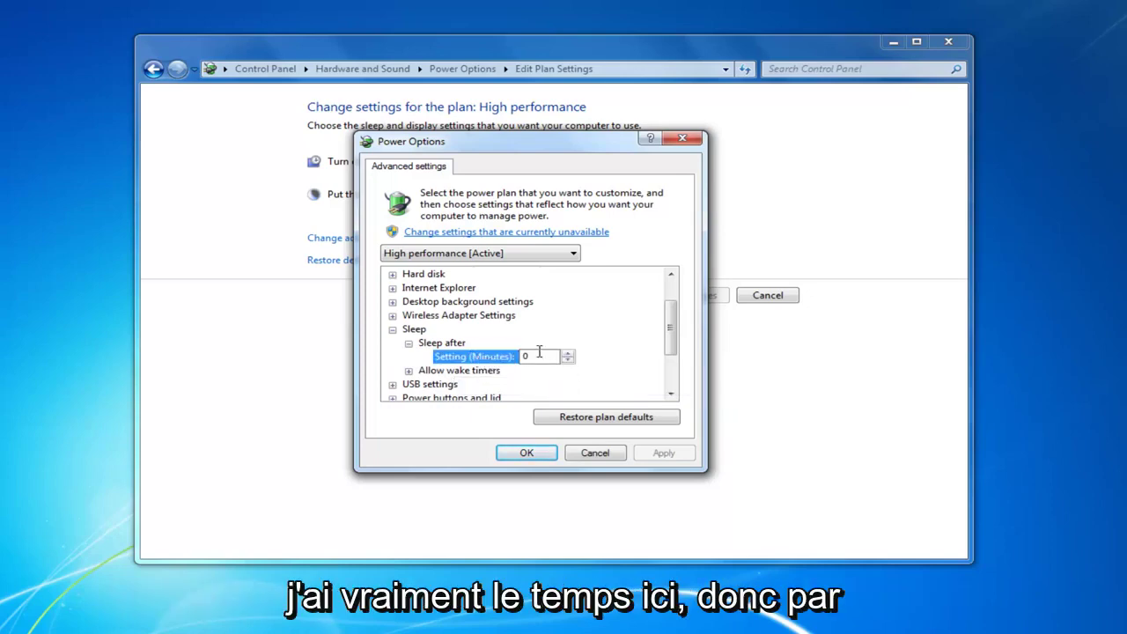
{"action": "type", "text": "60"}
{"action": "key", "text": "Return"}
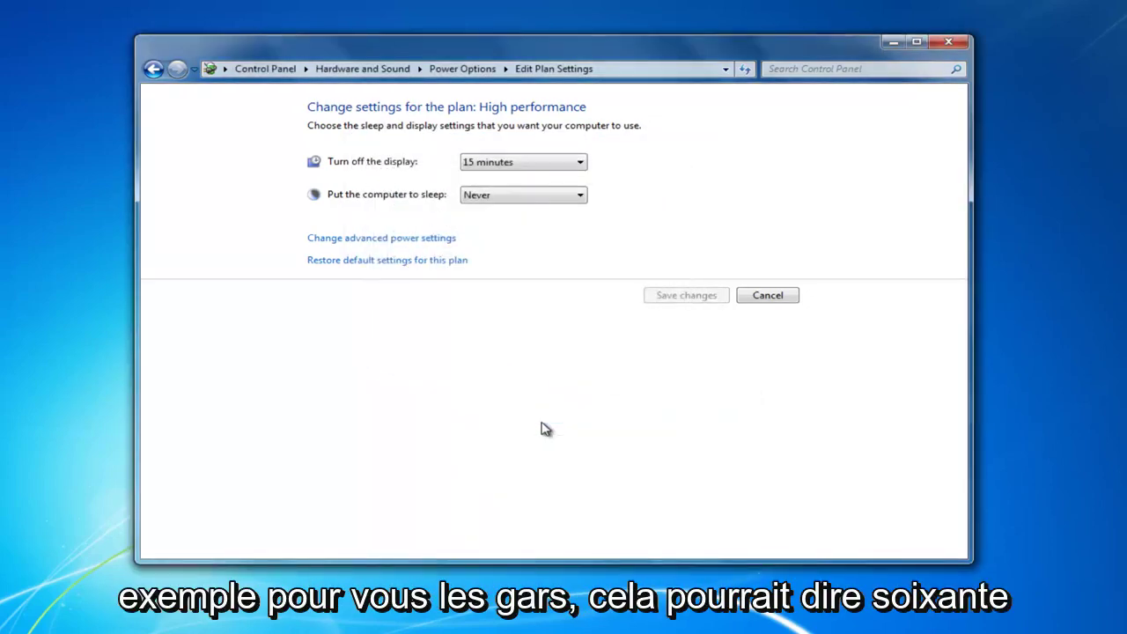
Change Sleep after from 60 to 0 minutes (Never), apply with OK, and reopen advanced settings.
{"action": "left_click", "coordinate": [388, 246]}
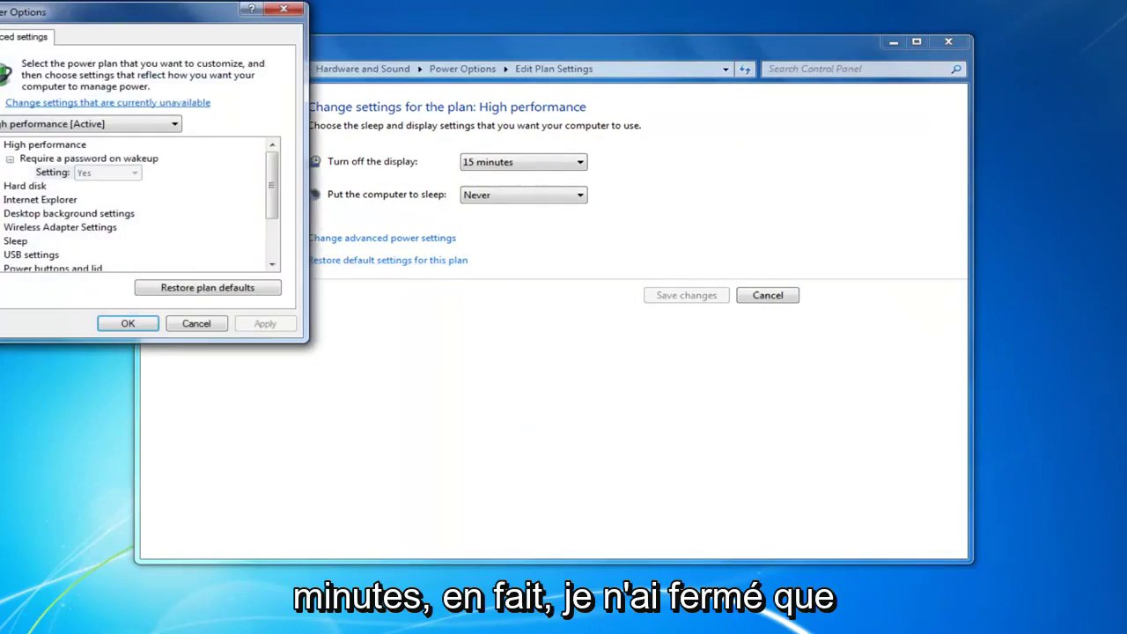
{"action": "left_click_drag", "start_coordinate": [136, 5], "coordinate": [521, 144]}
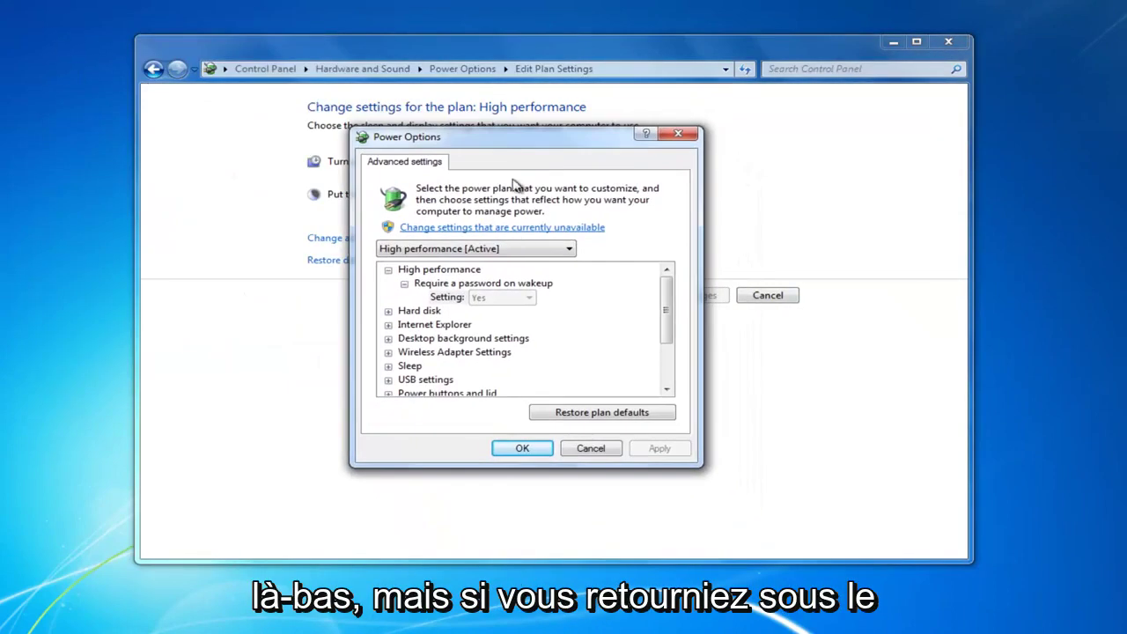
{"action": "left_click", "coordinate": [391, 367]}
{"action": "left_click", "coordinate": [404, 325]}
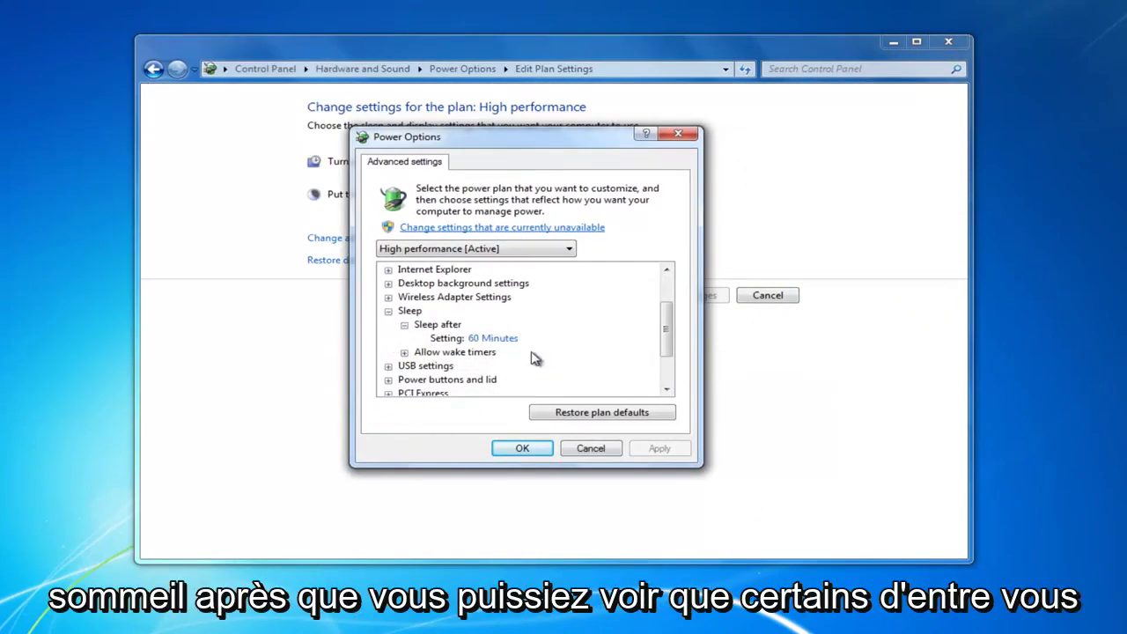
{"action": "left_click", "coordinate": [484, 342]}
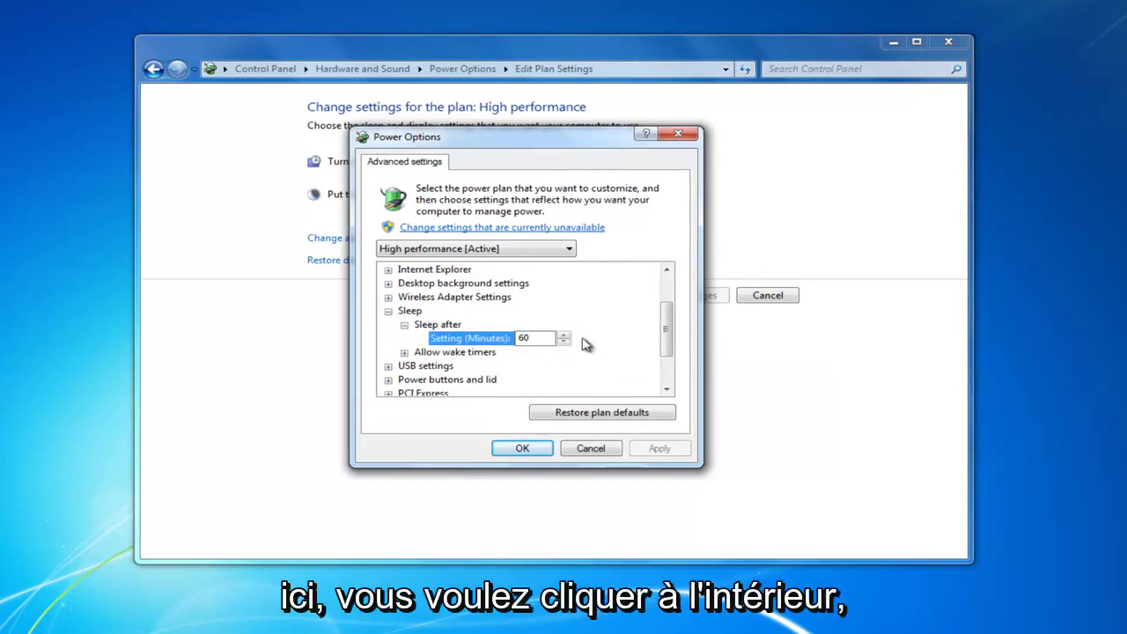
{"action": "type", "text": "0"}
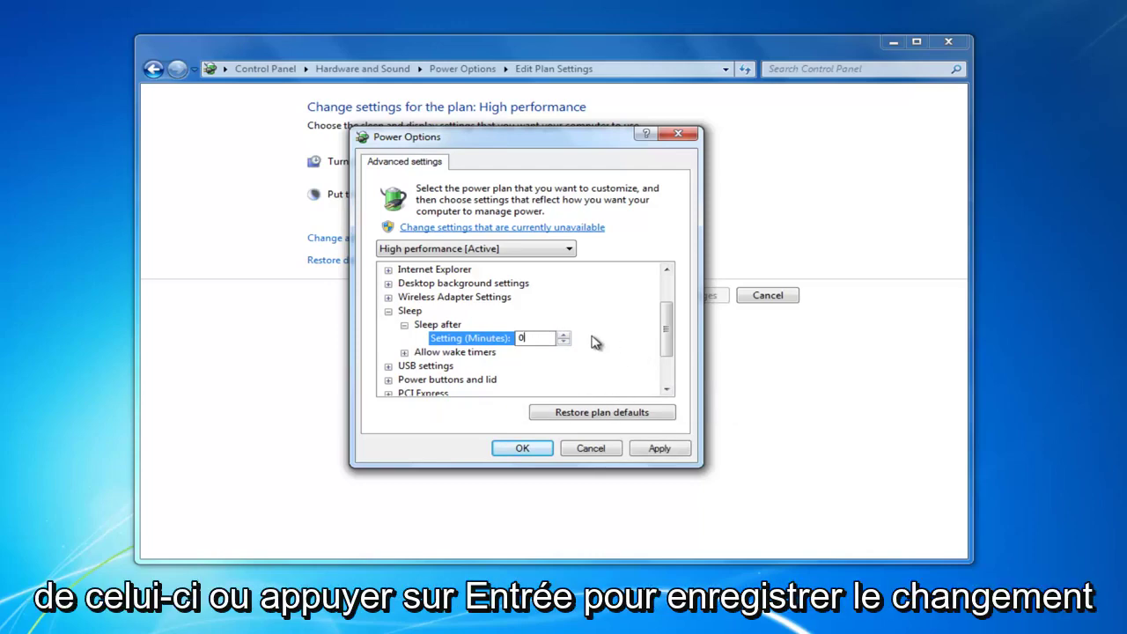
{"action": "left_click", "coordinate": [595, 446]}
{"action": "left_click", "coordinate": [414, 239]}
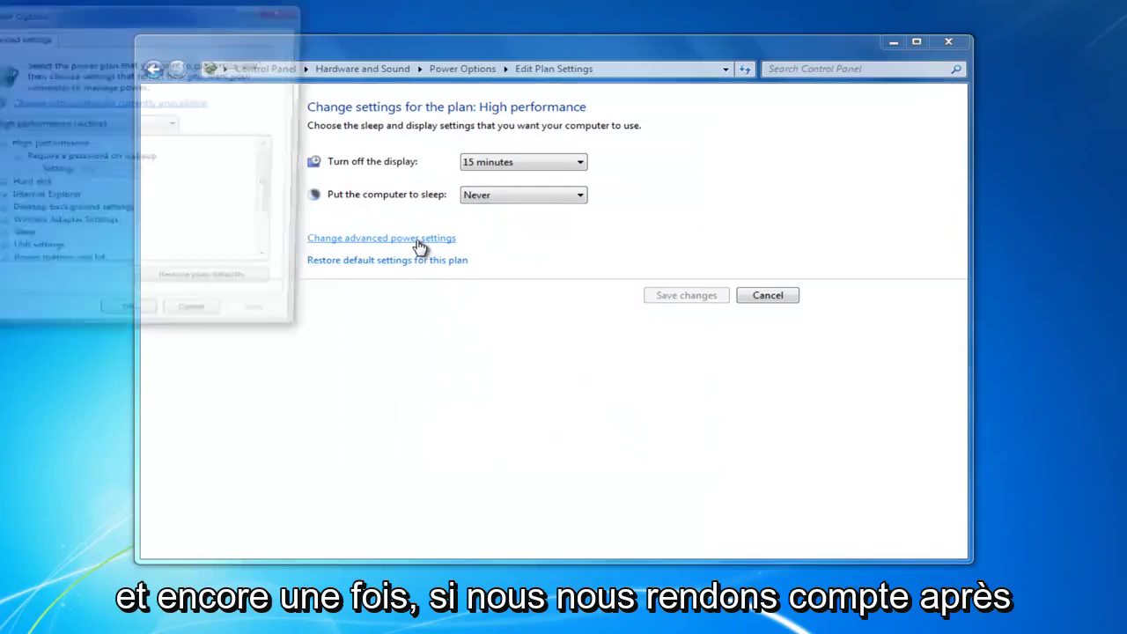
Confirm Sleep after reads Never, glance at Allow wake timers, and close the dialog with OK.
{"action": "left_click_drag", "start_coordinate": [202, 26], "coordinate": [535, 122]}
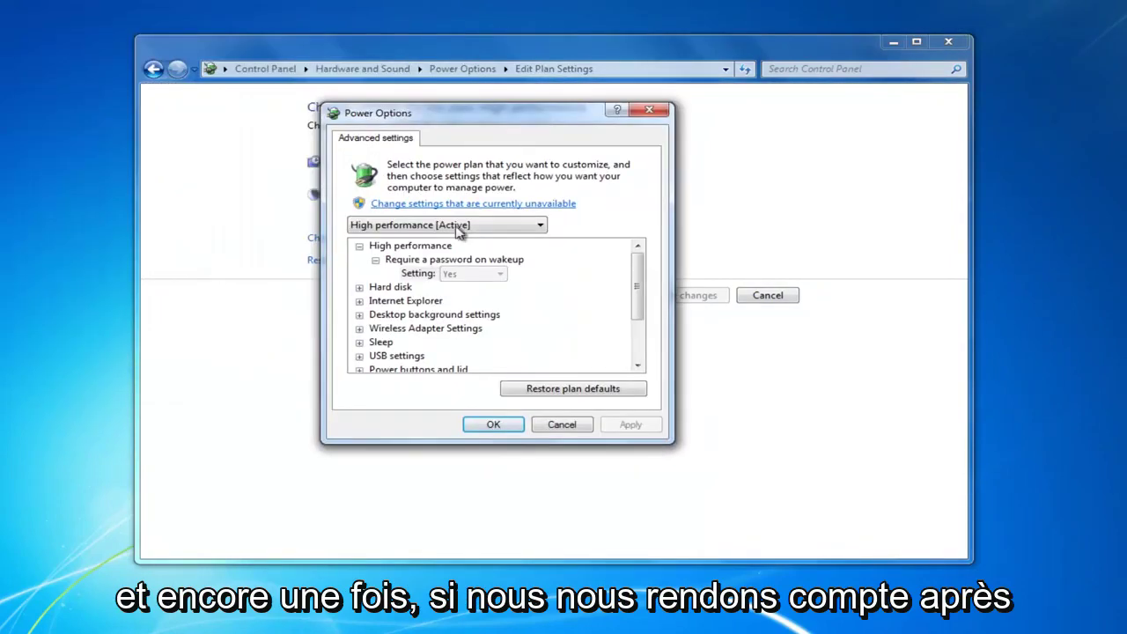
{"action": "left_click", "coordinate": [360, 342]}
{"action": "scroll", "coordinate": [425, 322], "scroll_direction": "down", "scroll_amount": 1}
{"action": "left_click", "coordinate": [375, 300]}
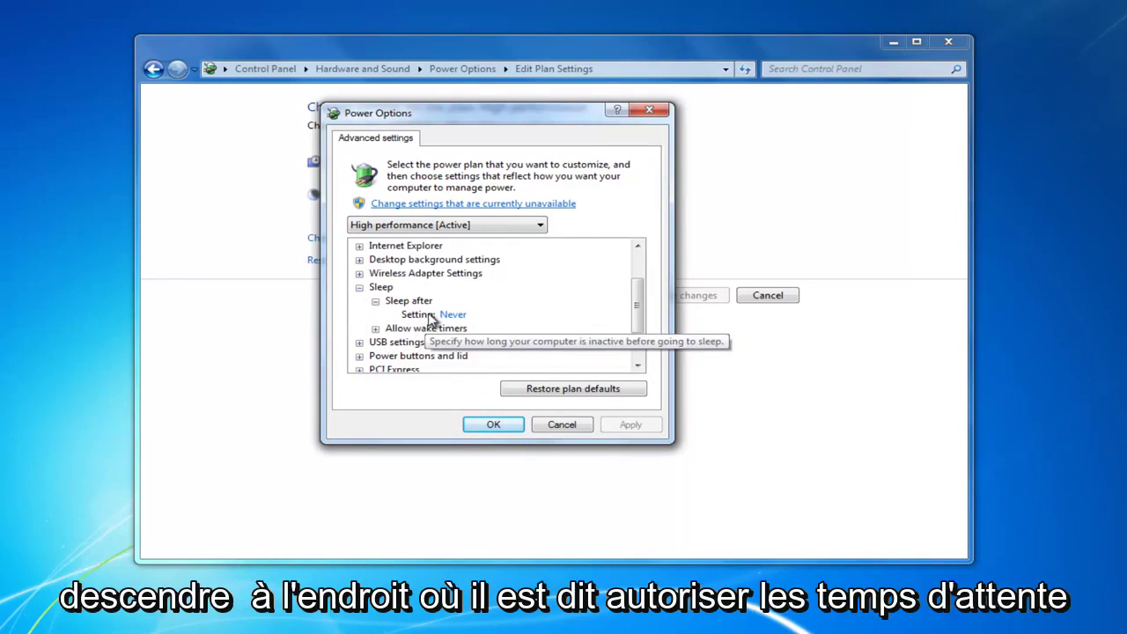
{"action": "left_click", "coordinate": [375, 328]}
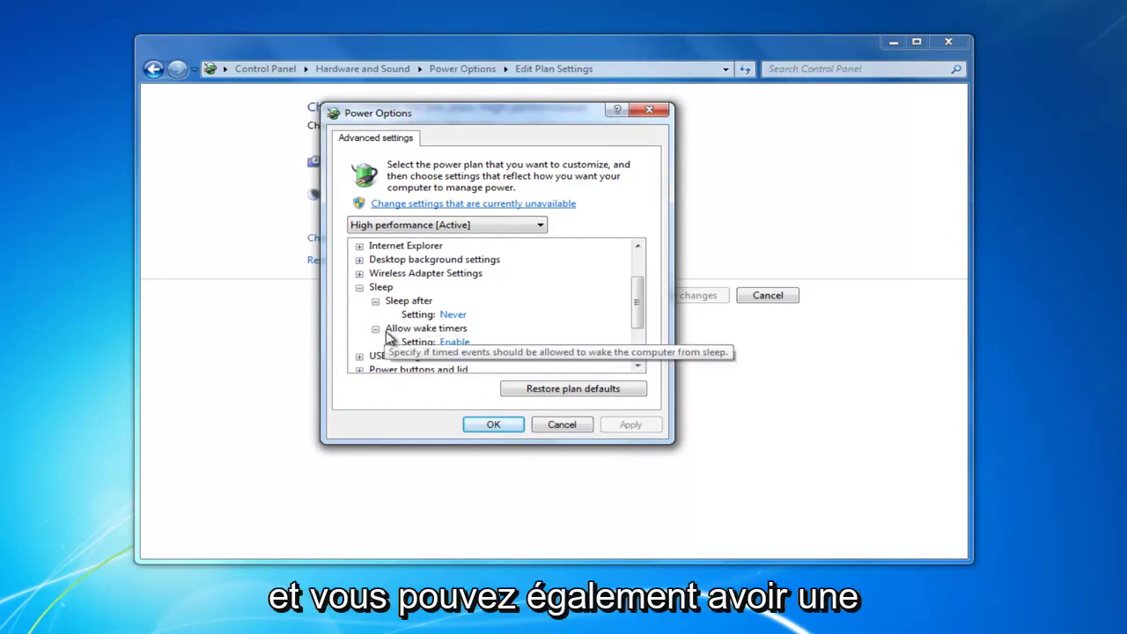
{"action": "left_click", "coordinate": [375, 327]}
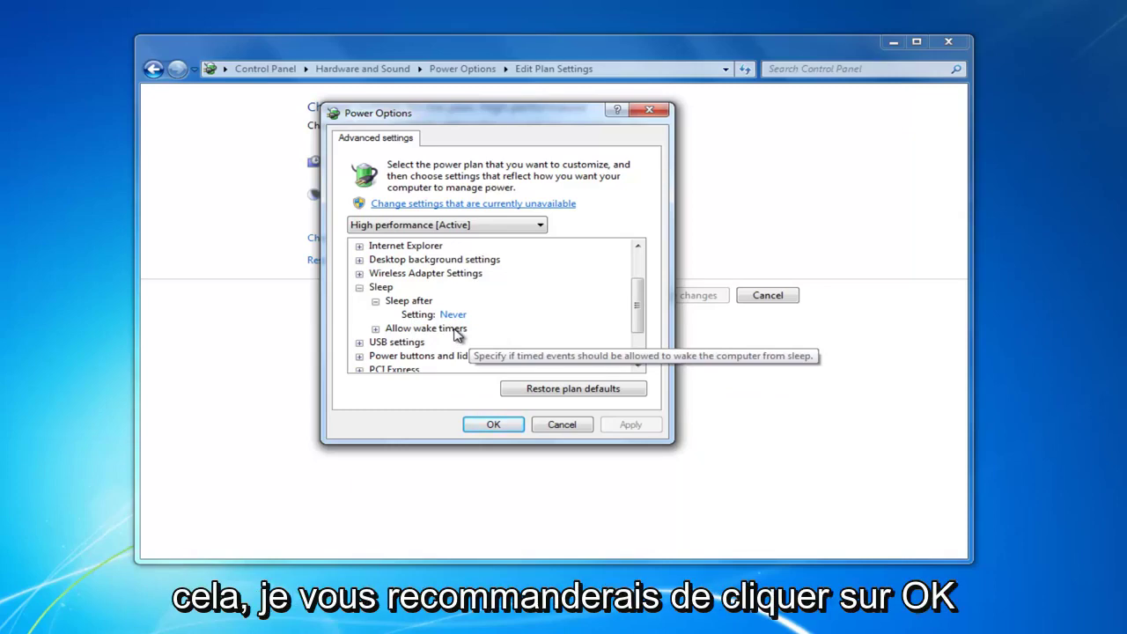
{"action": "left_click", "coordinate": [494, 424]}
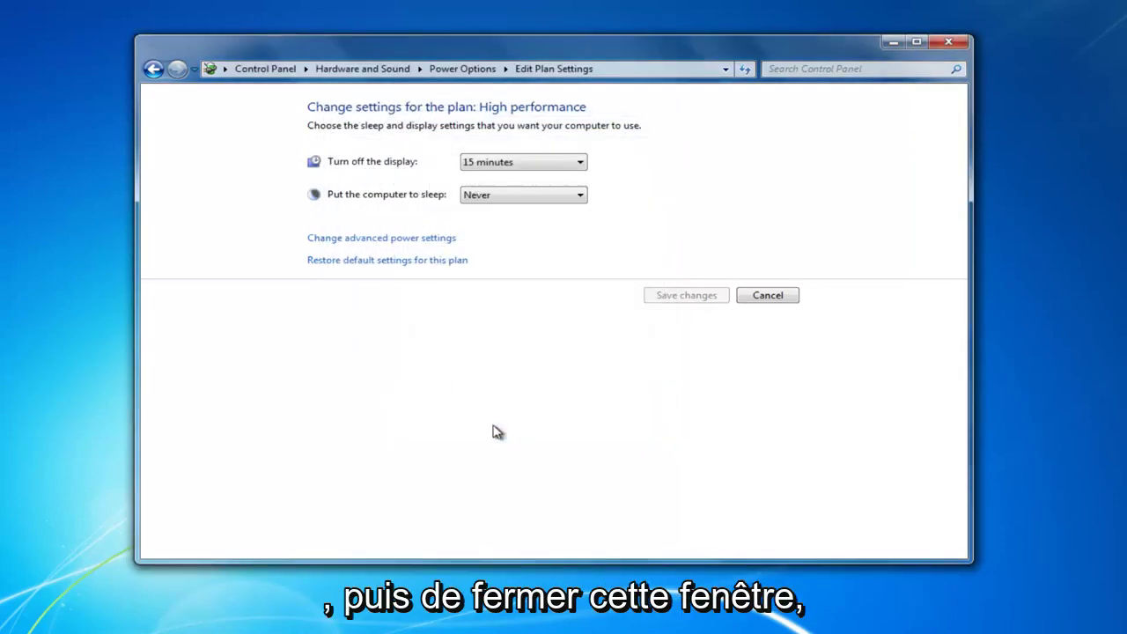
{"action": "left_click", "coordinate": [940, 39]}
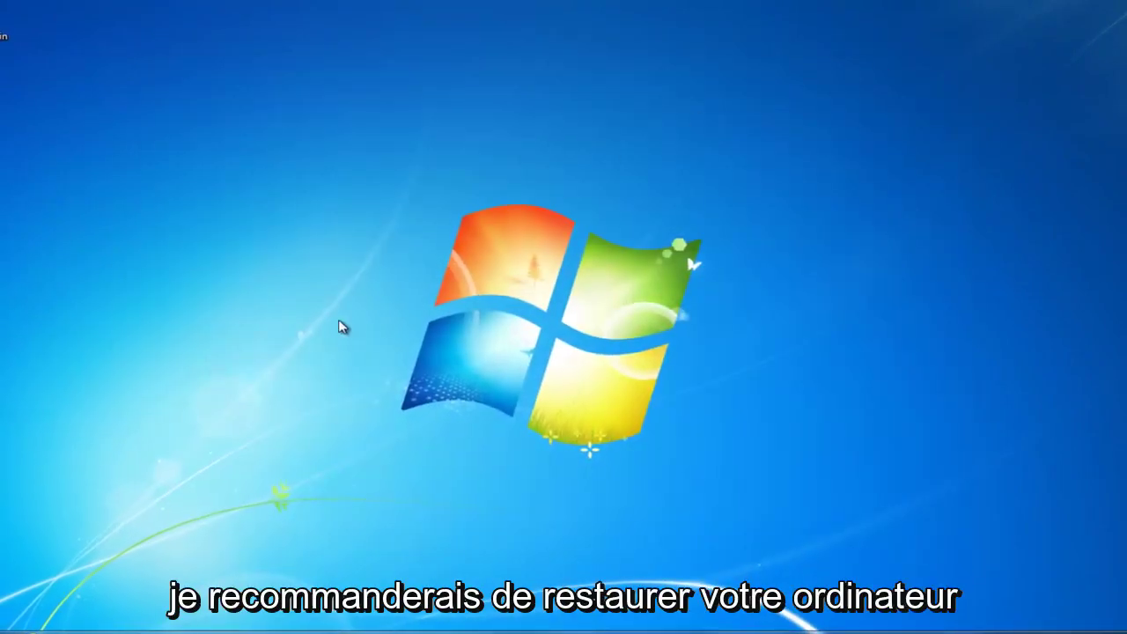